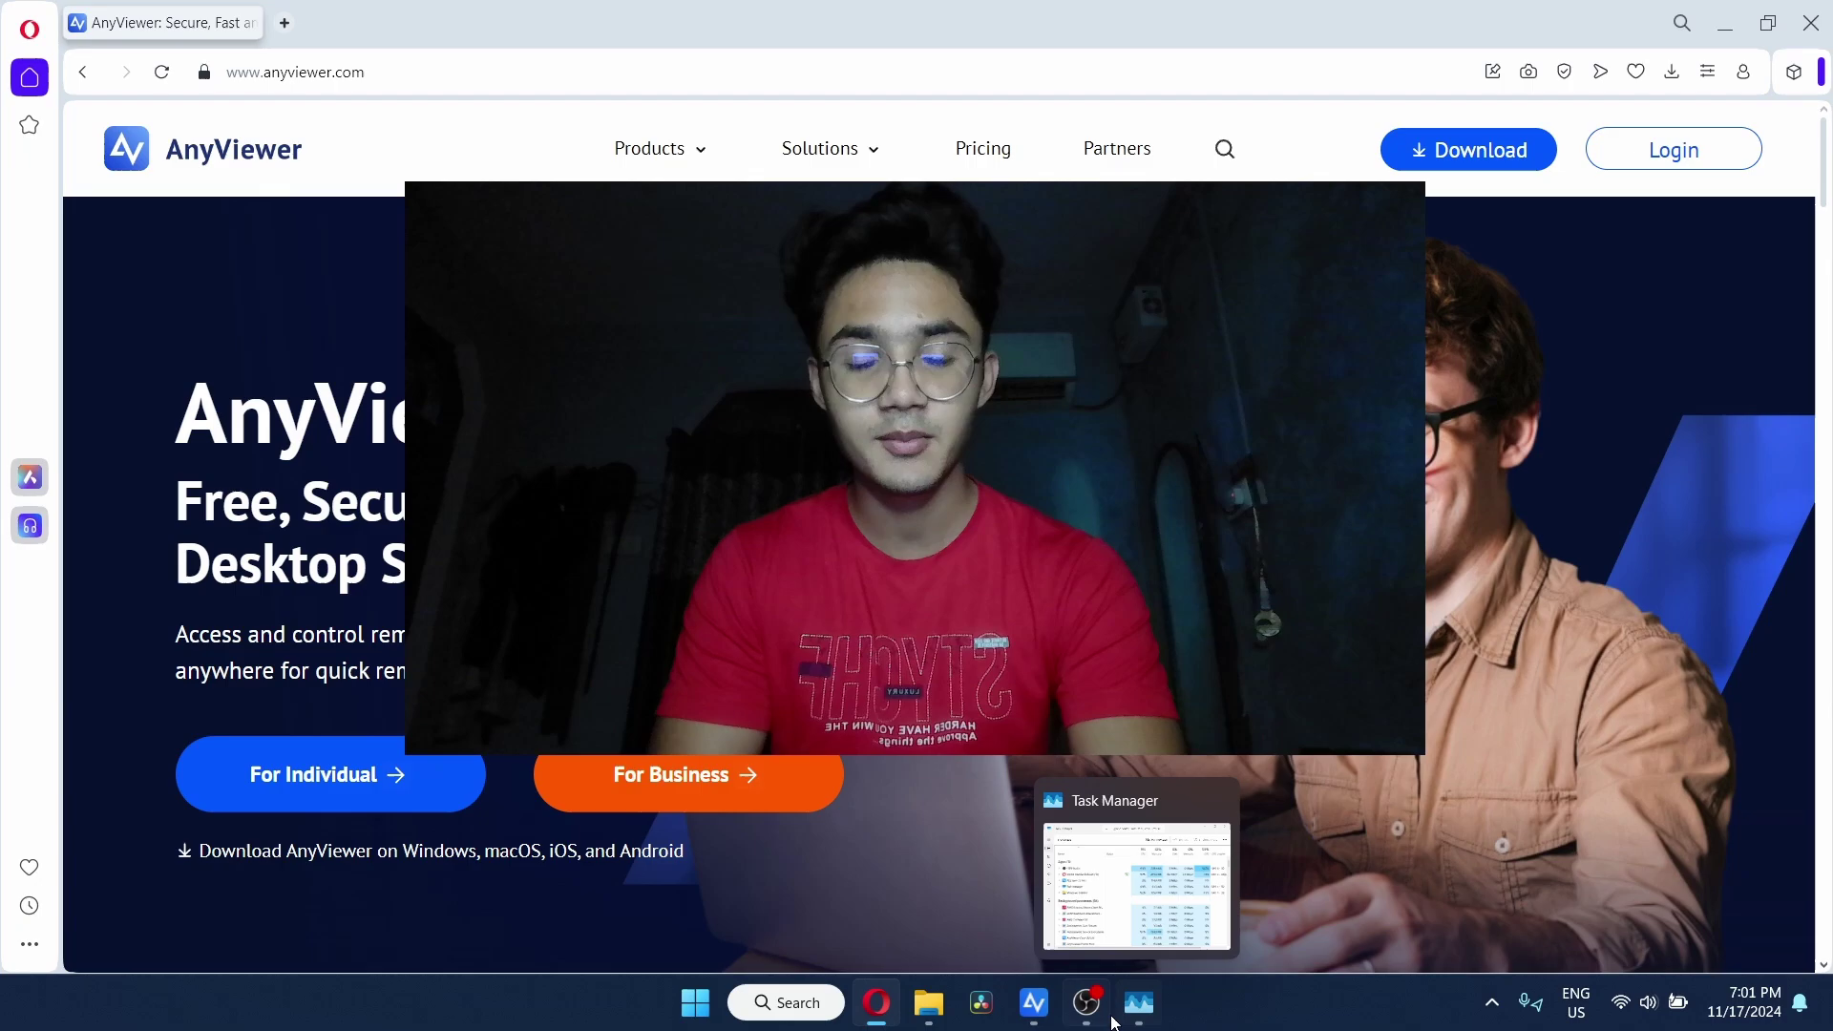
- Scroll the AnyViewer homepage down to the Low Latency, Fast Connection and High Quality feature cards
mouse_move(1094, 1019)
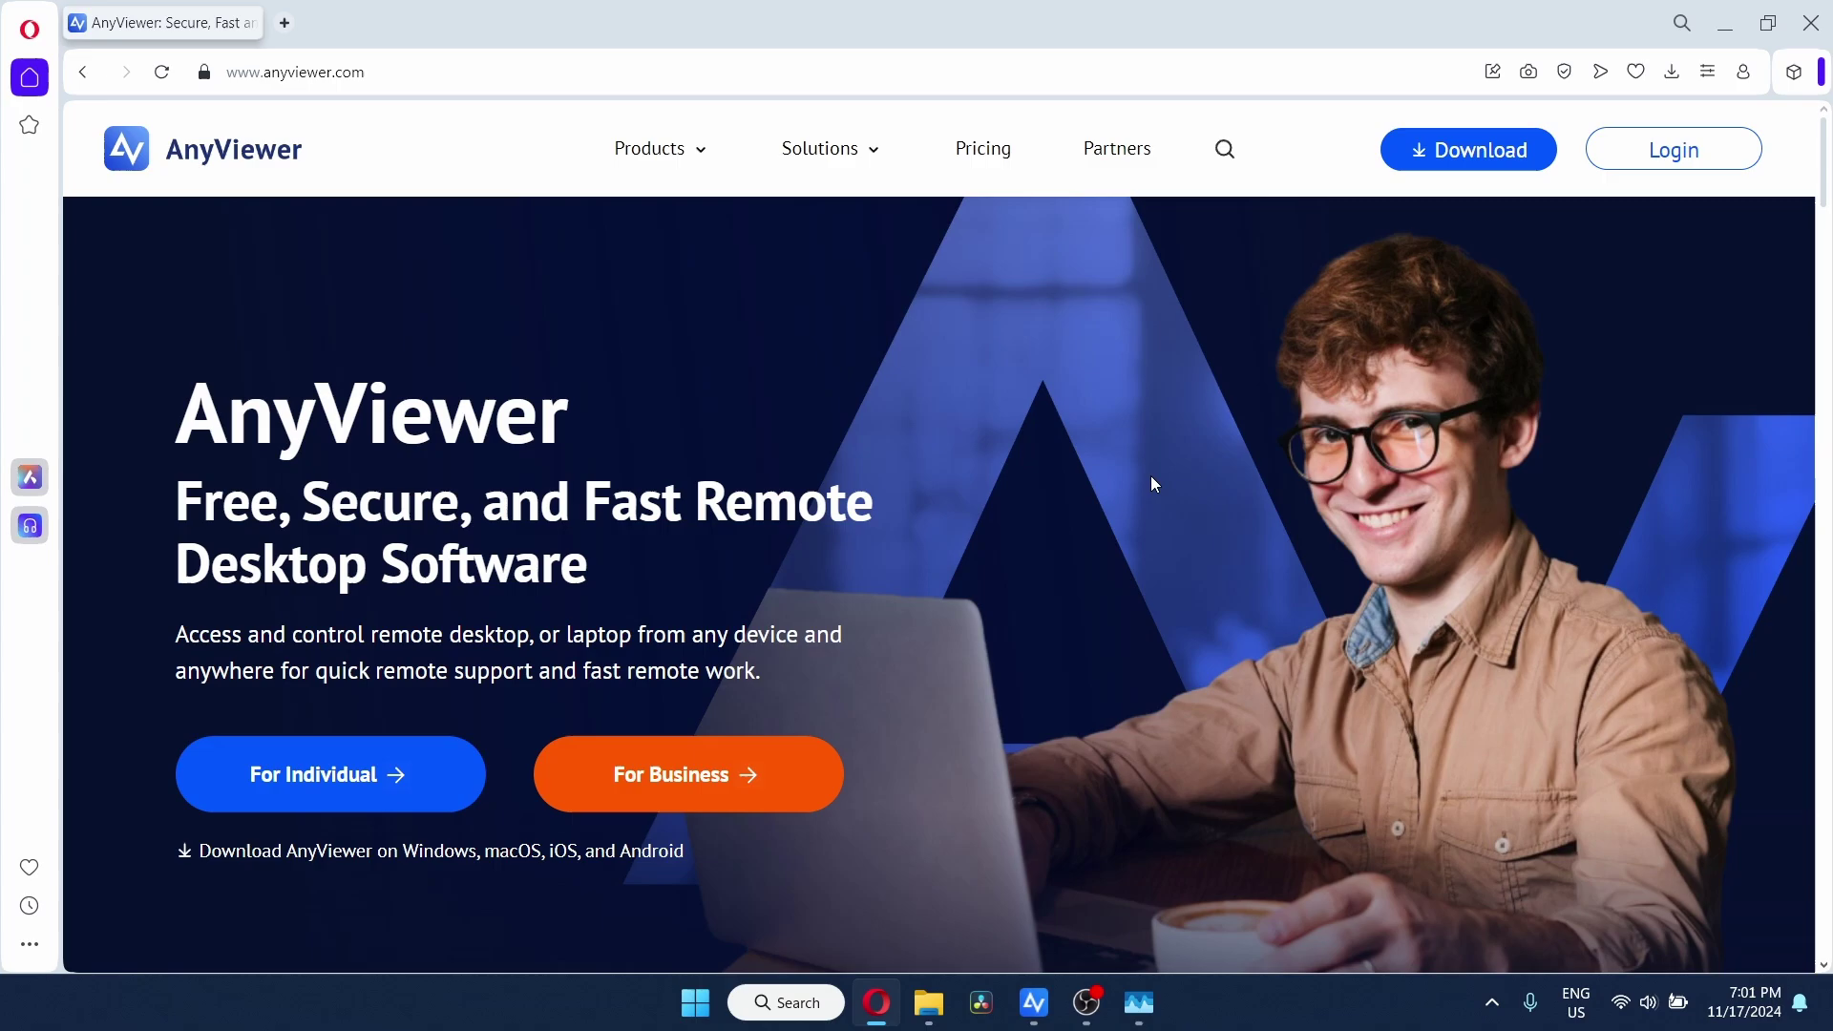
scroll(1152, 483, "down", 2)
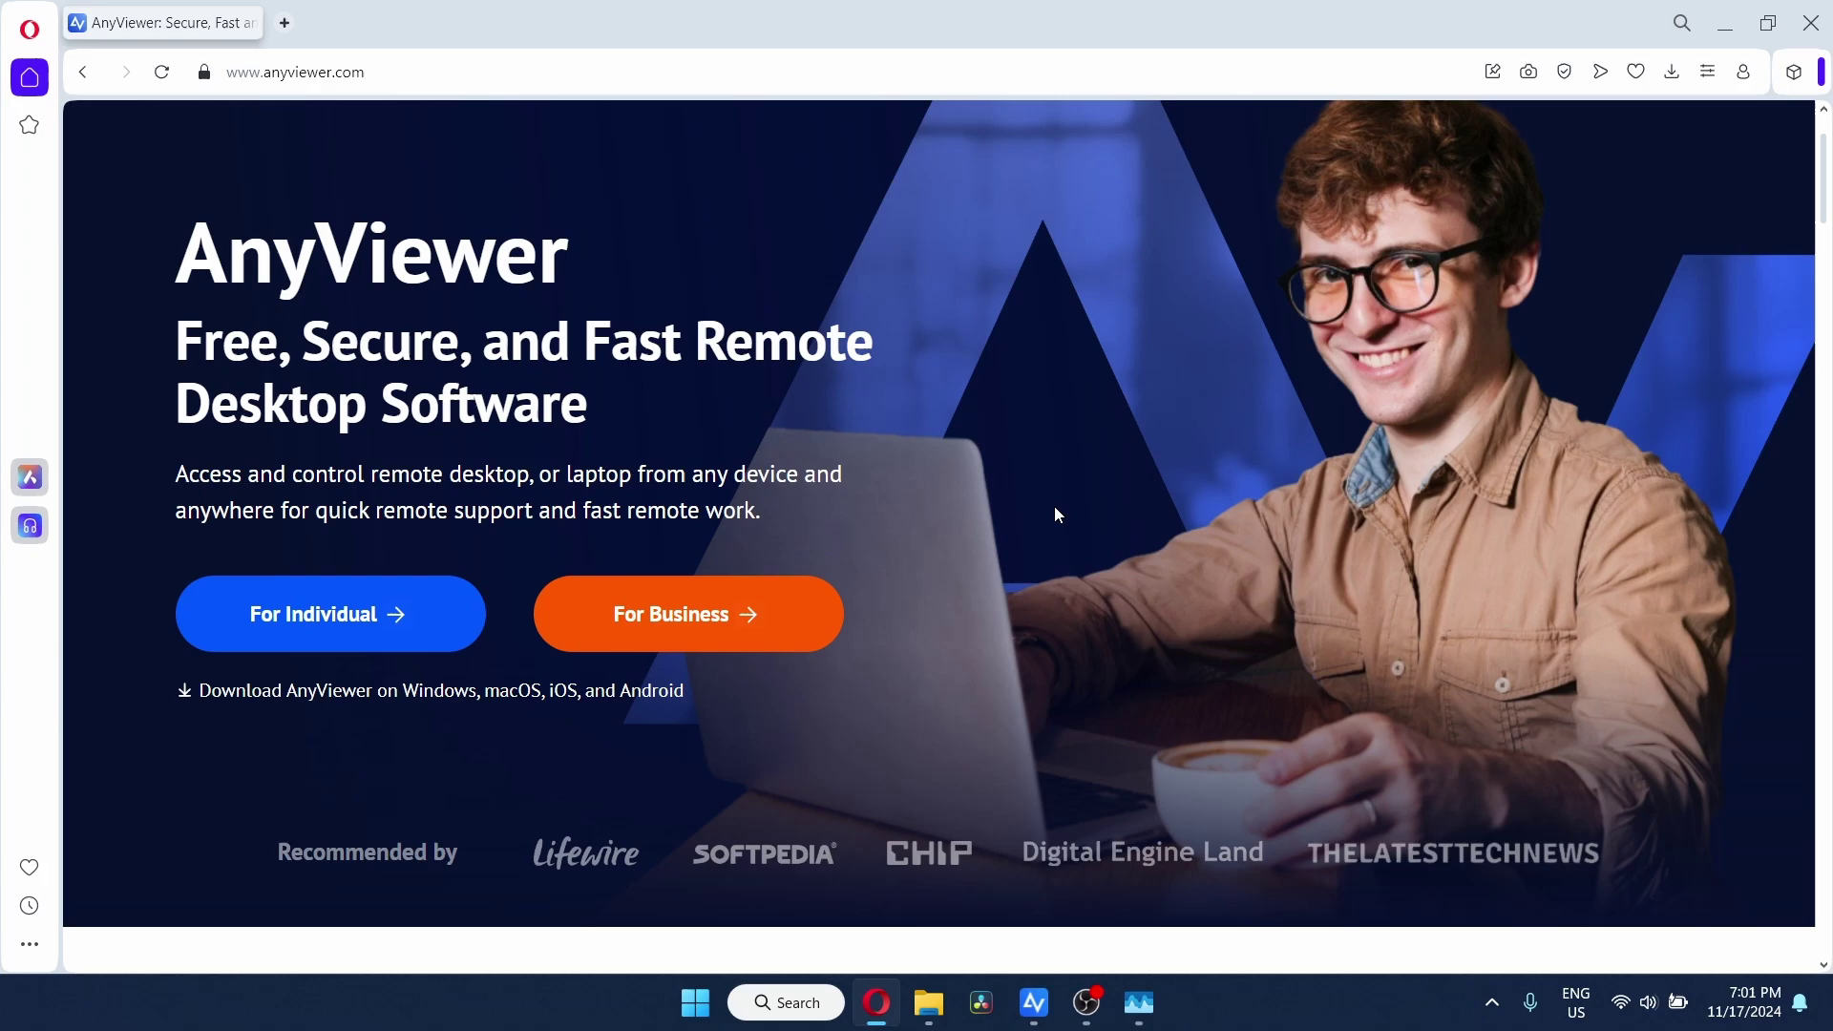
scroll(1056, 514, "down", 4)
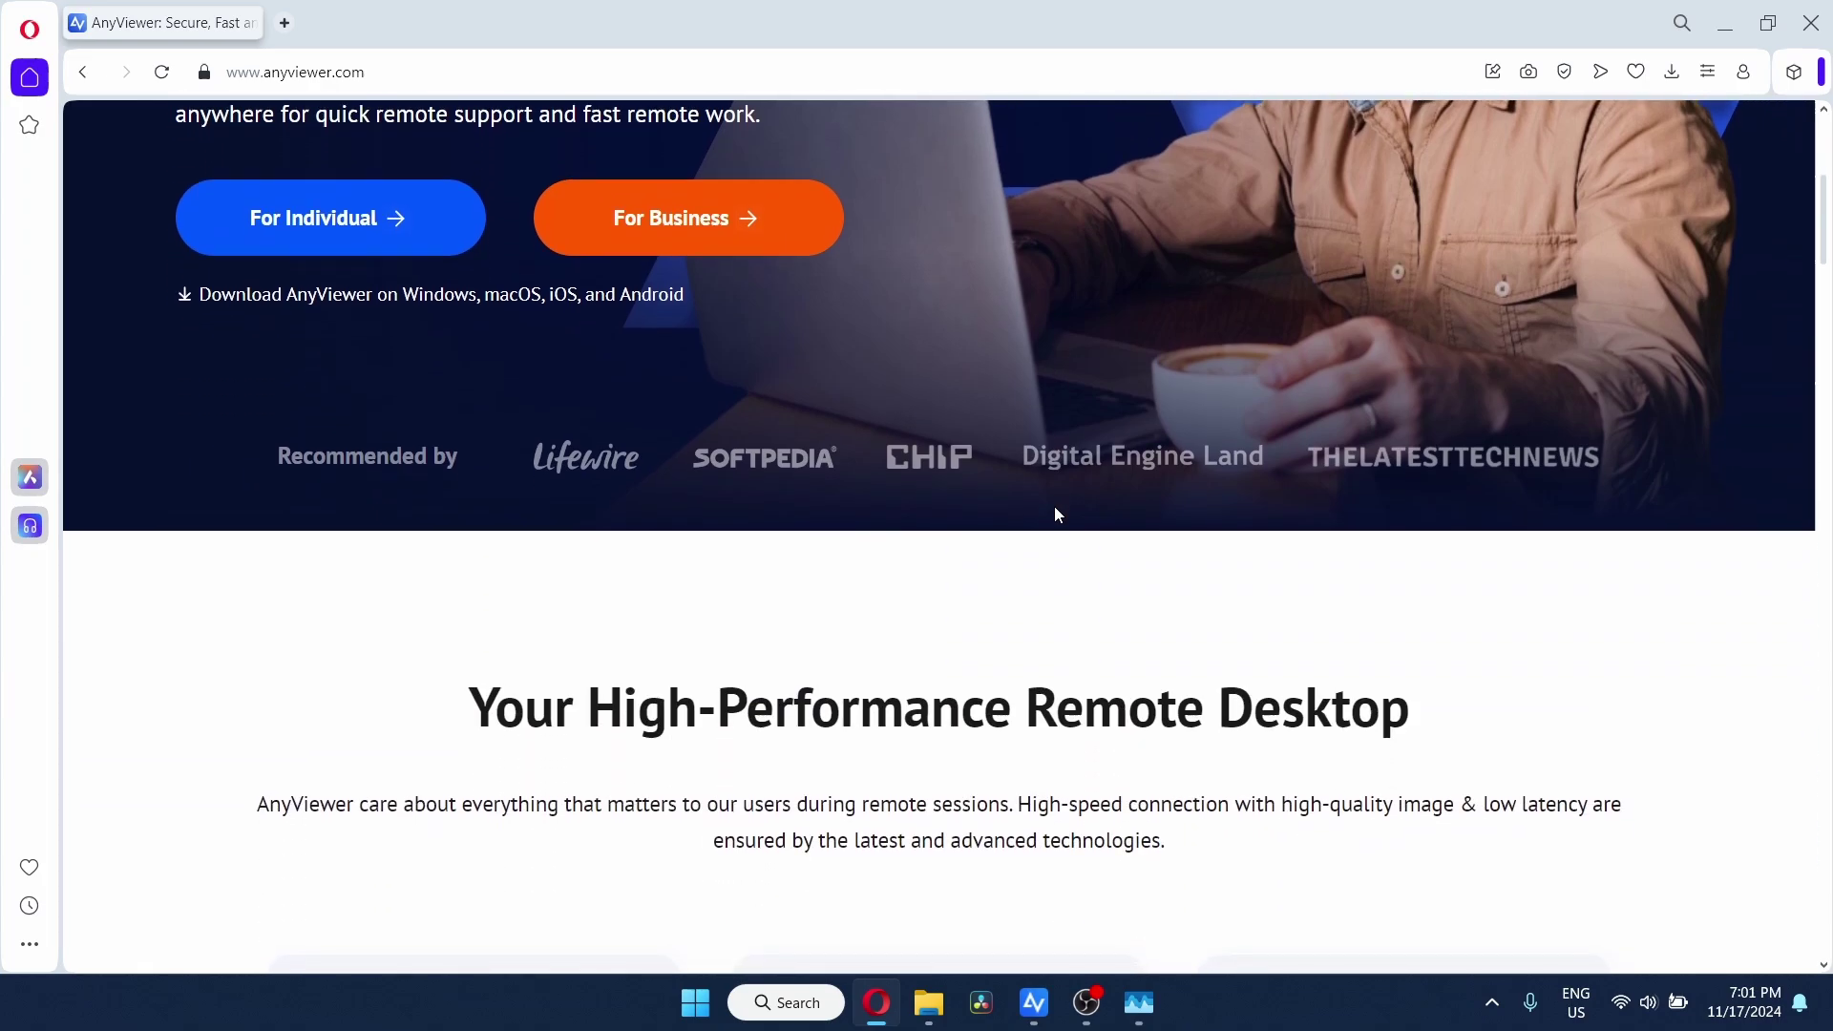
scroll(1056, 515, "down", 3)
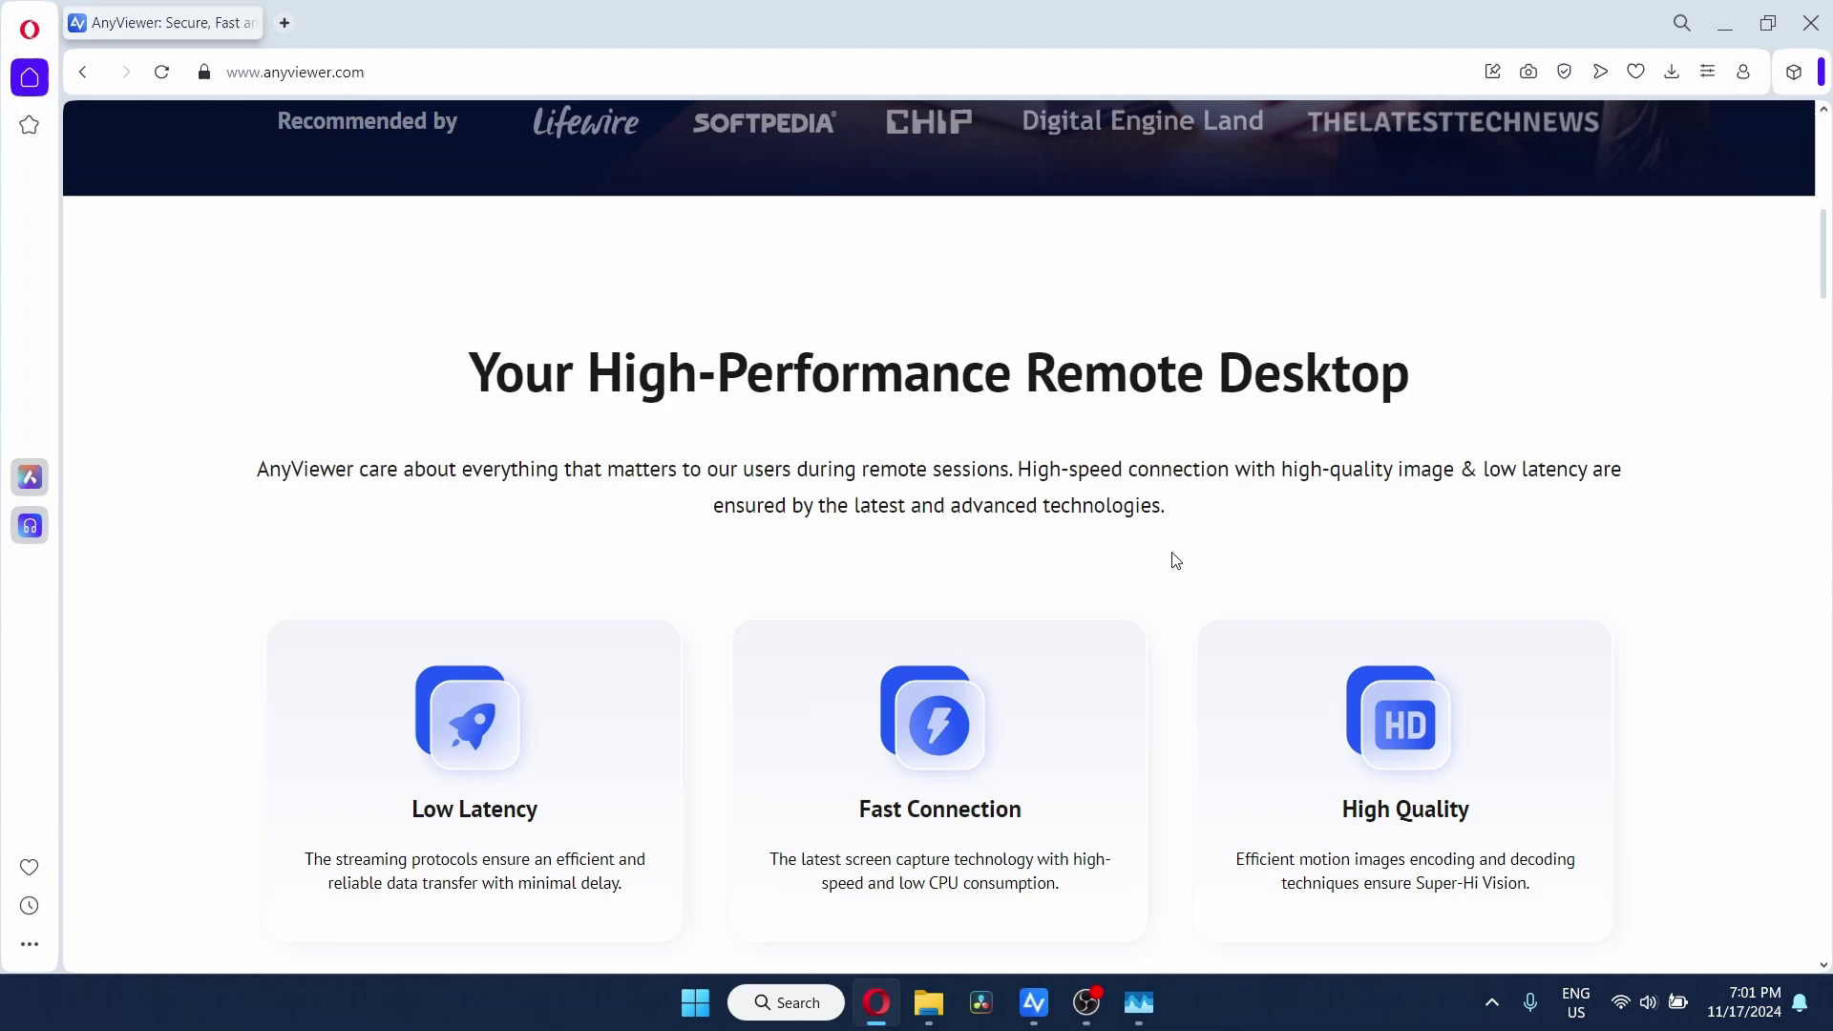
scroll(1177, 561, "down", 1)
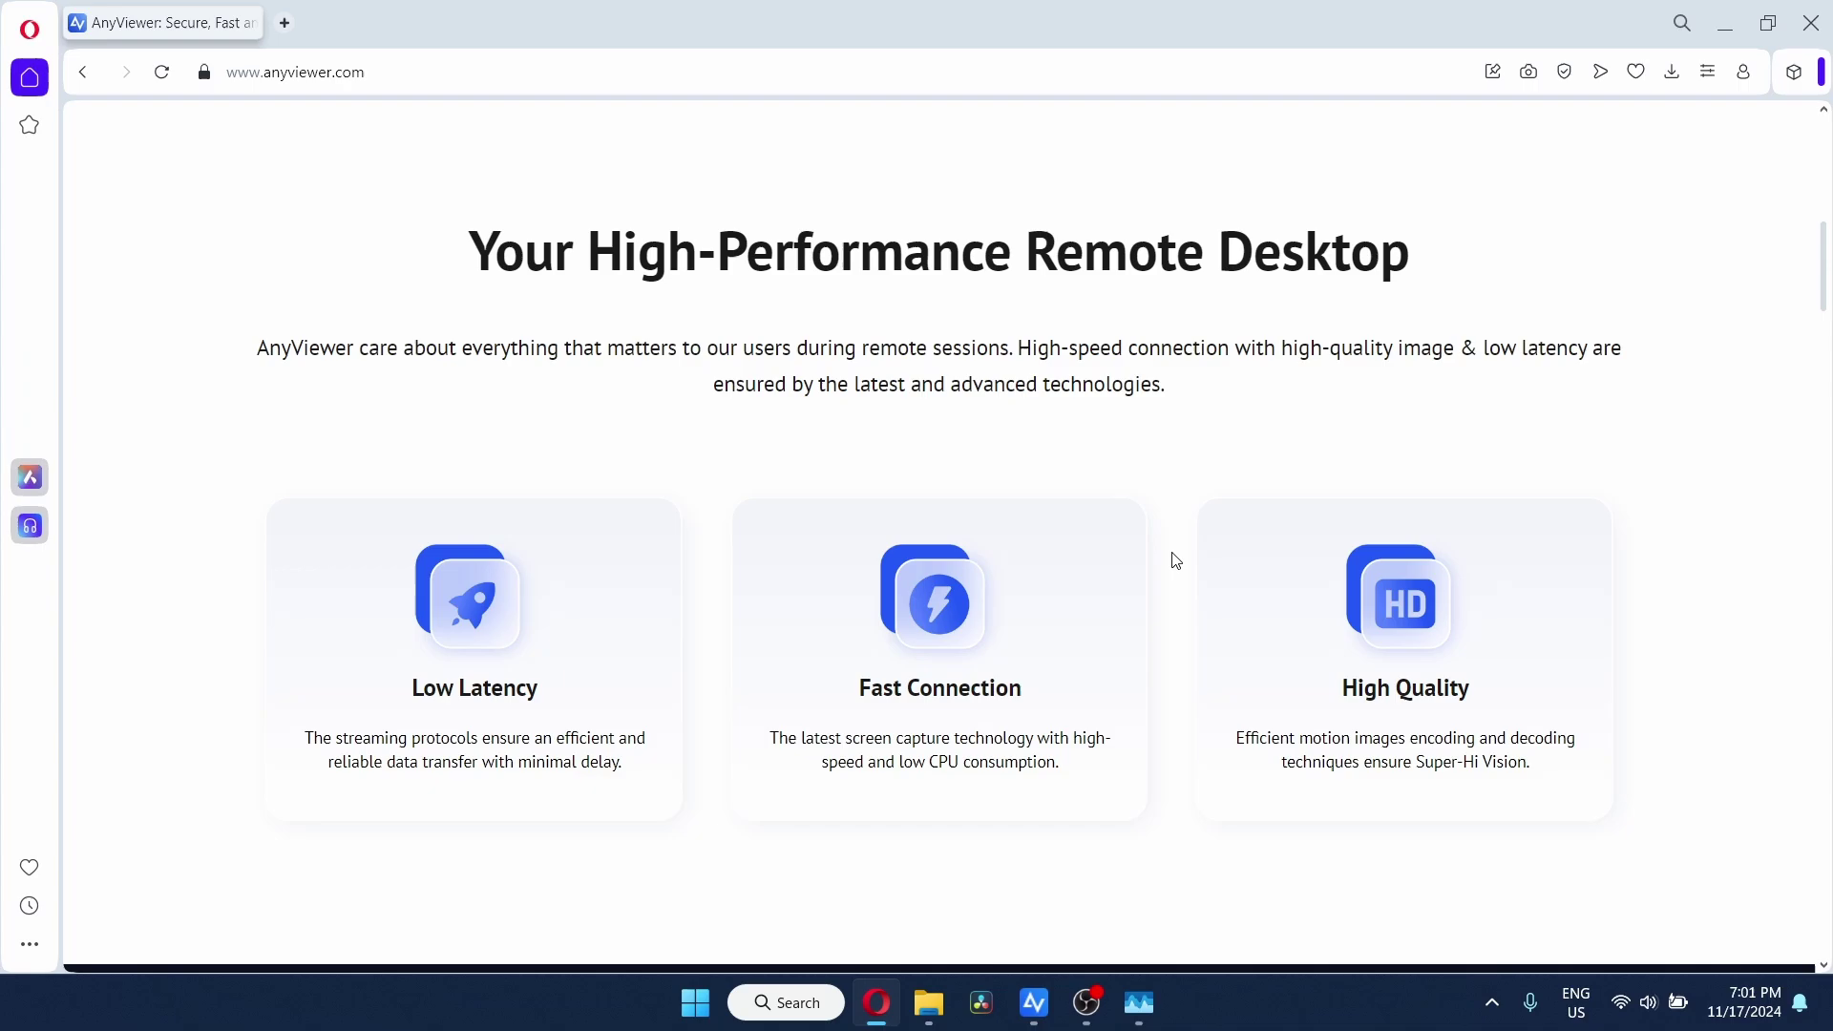
scroll(1176, 561, "down", 4)
scroll(1174, 553, "up", 4)
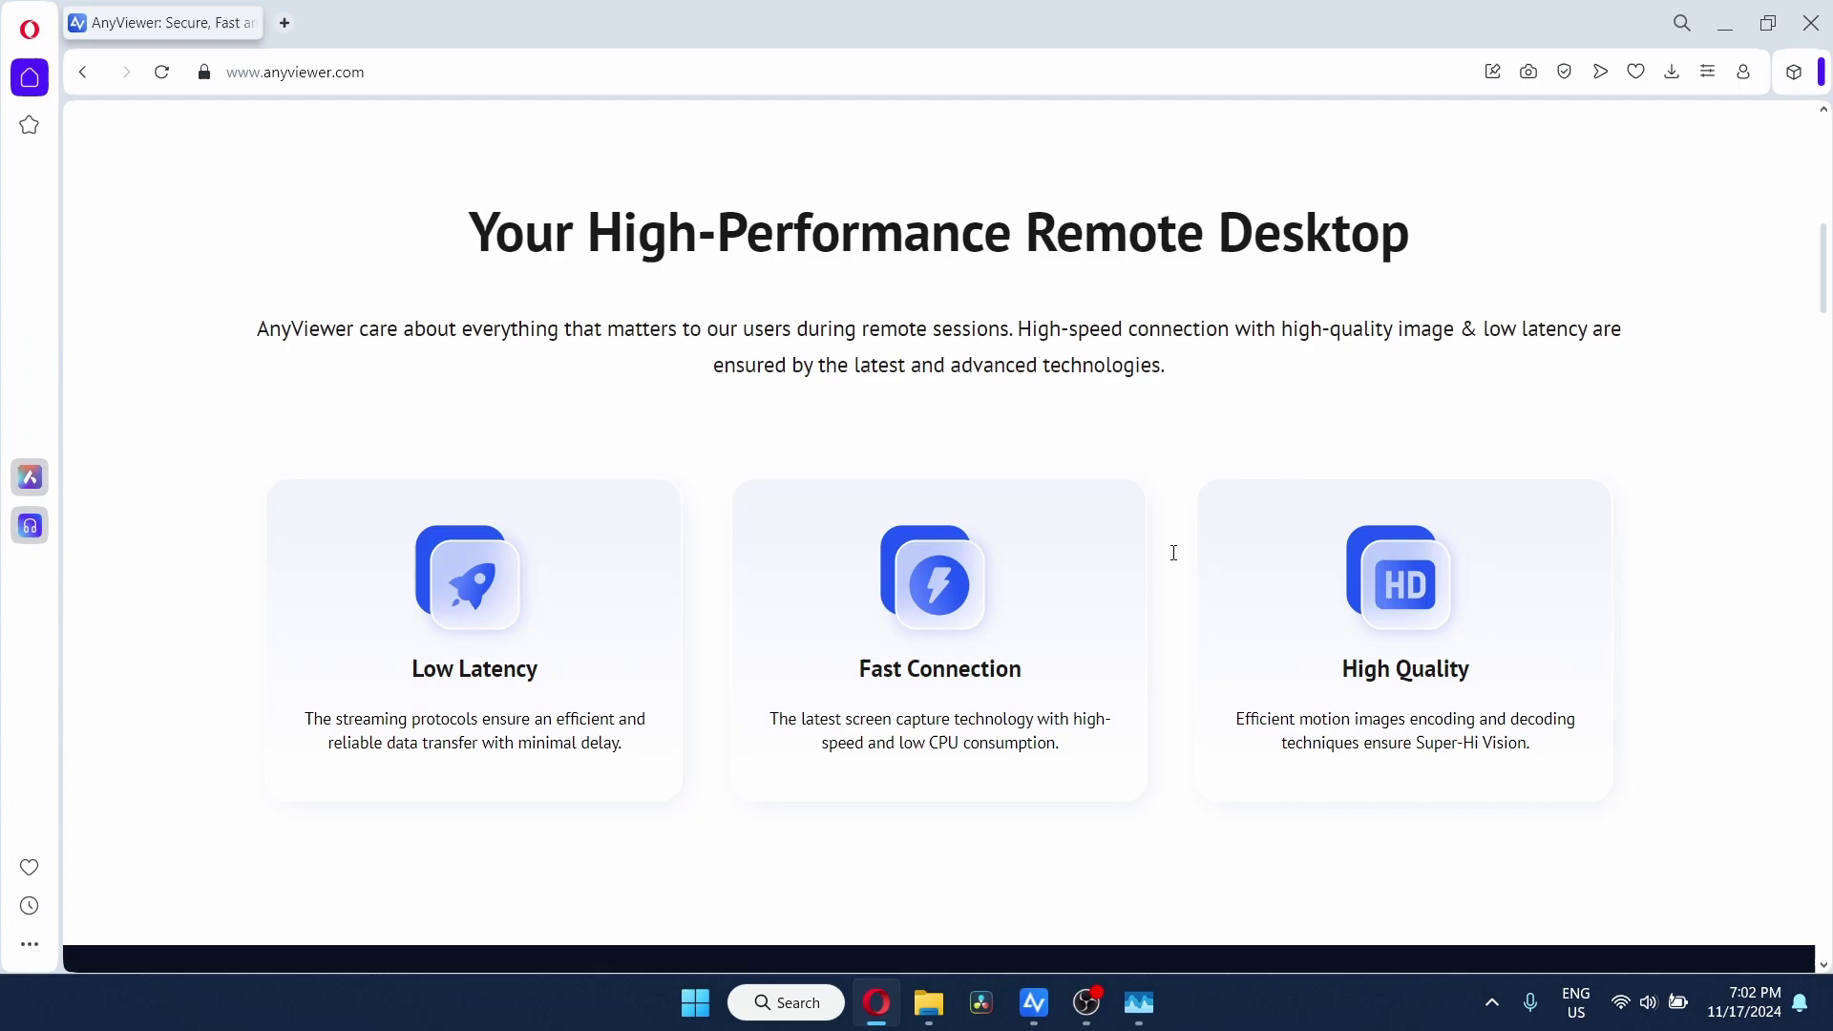
scroll(1174, 553, "up", 8)
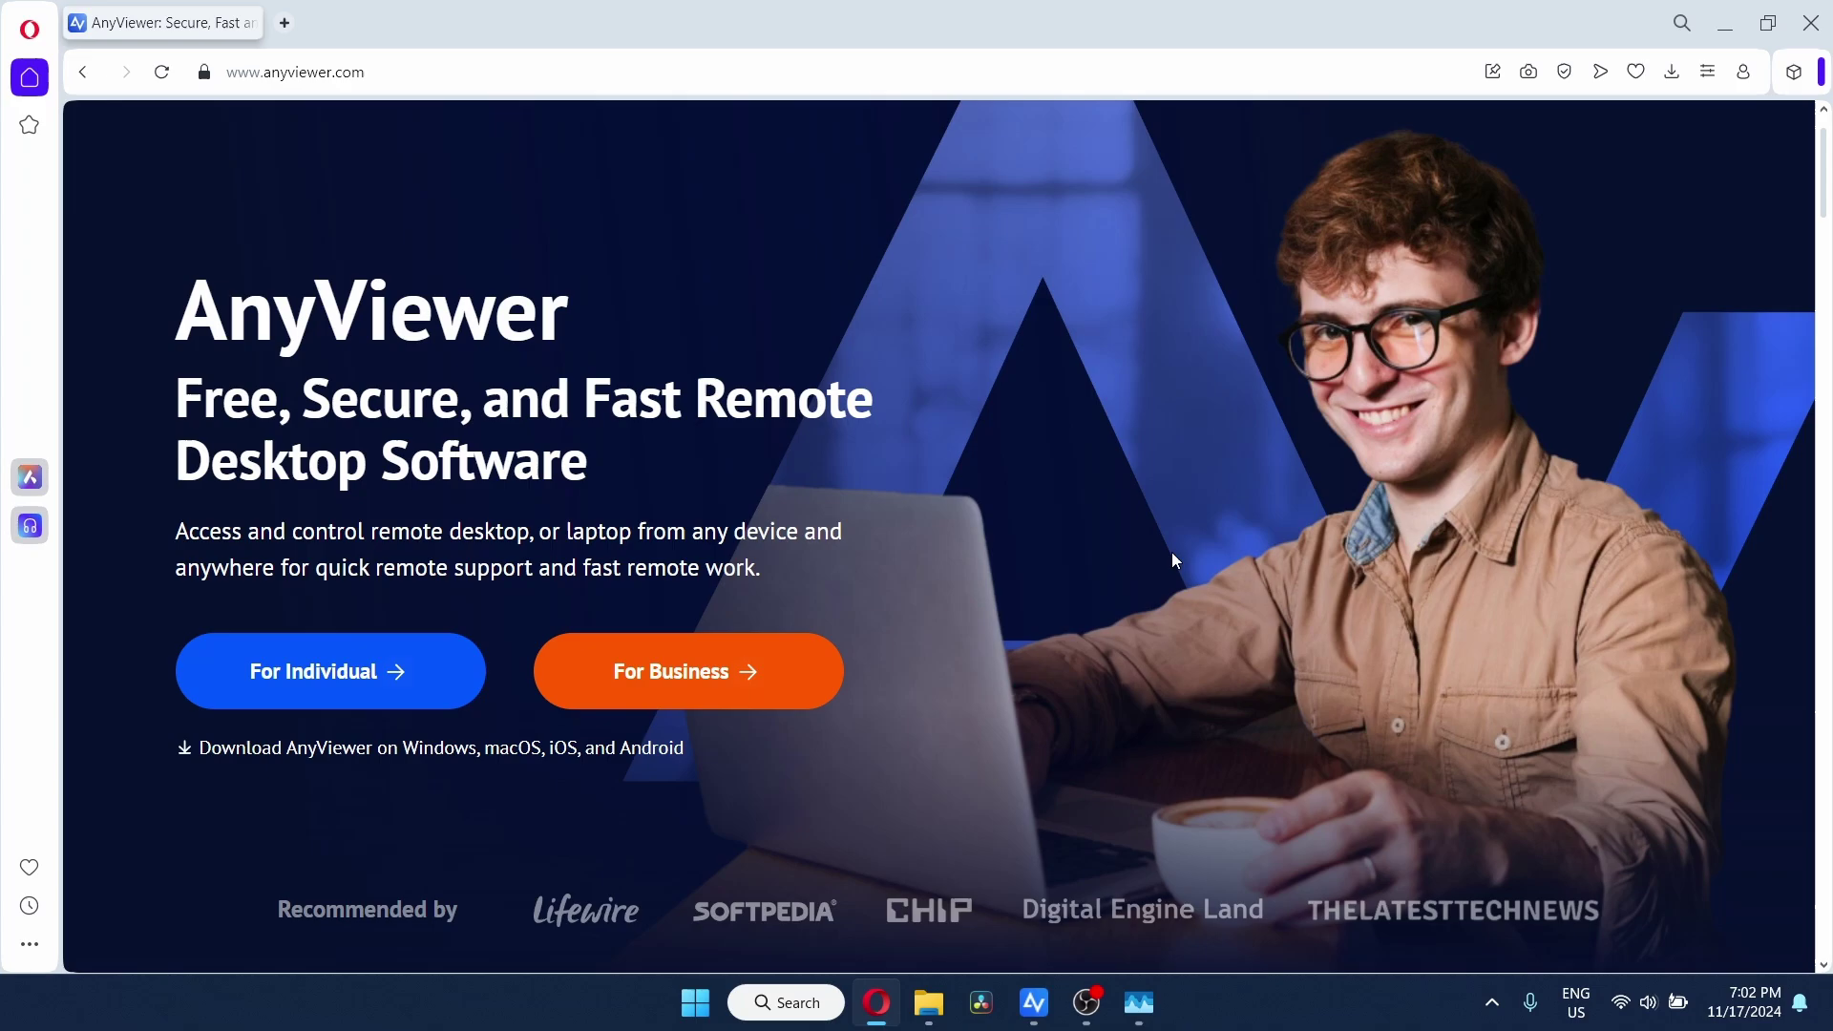
scroll(1174, 561, "down", 10)
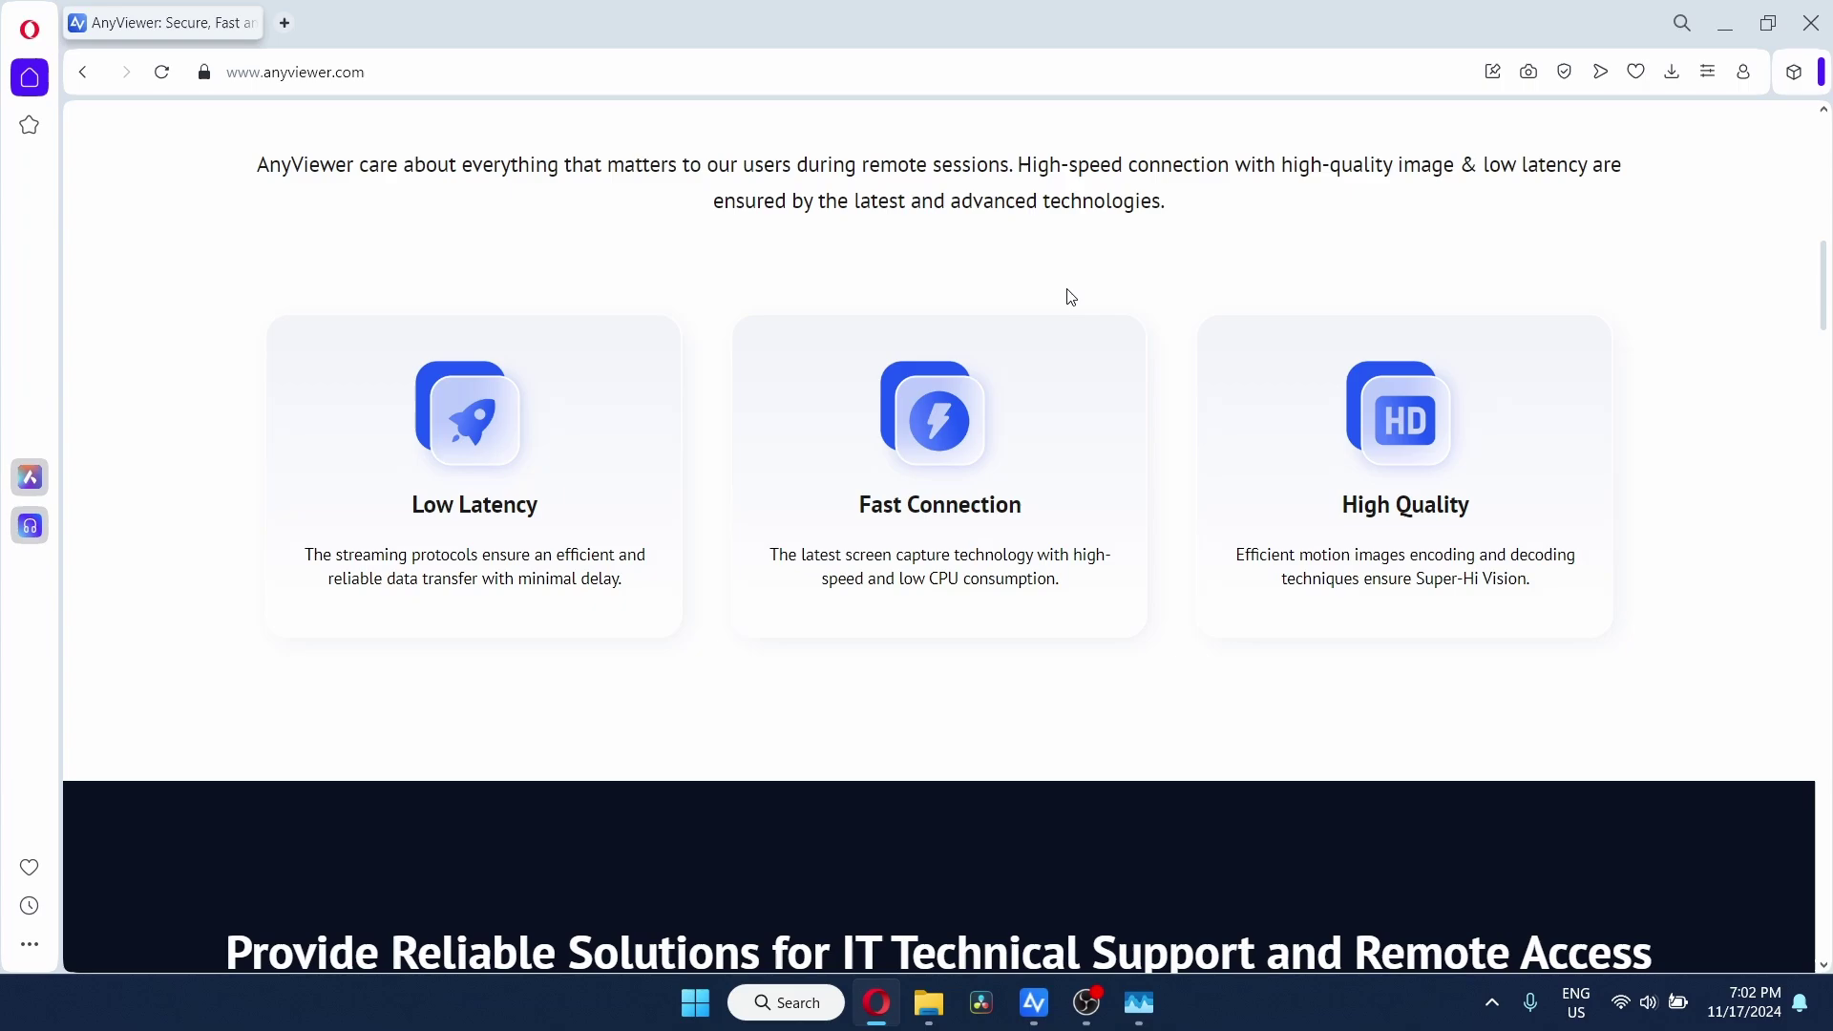
scroll(1694, 337, "down", 8)
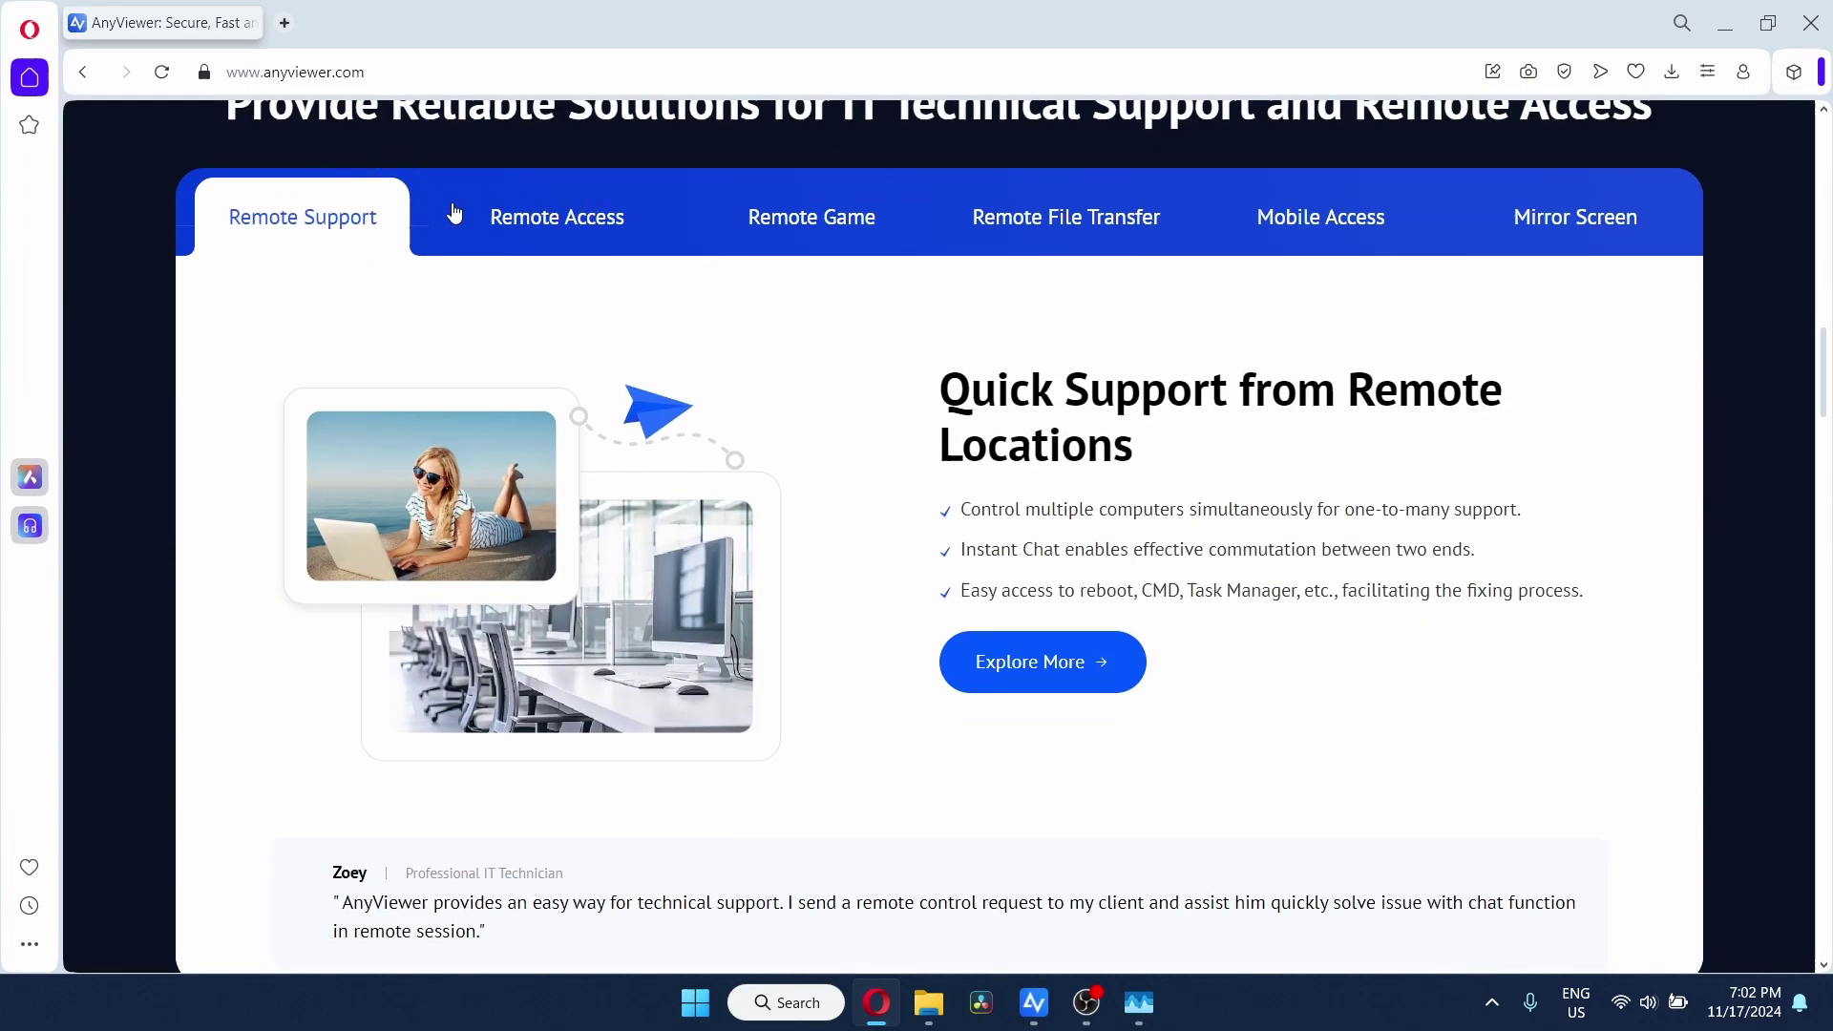
- Step through the Remote Access, Remote Game, Remote File Transfer, Mobile Access and Mirror Screen feature tabs
left_click(491, 217)
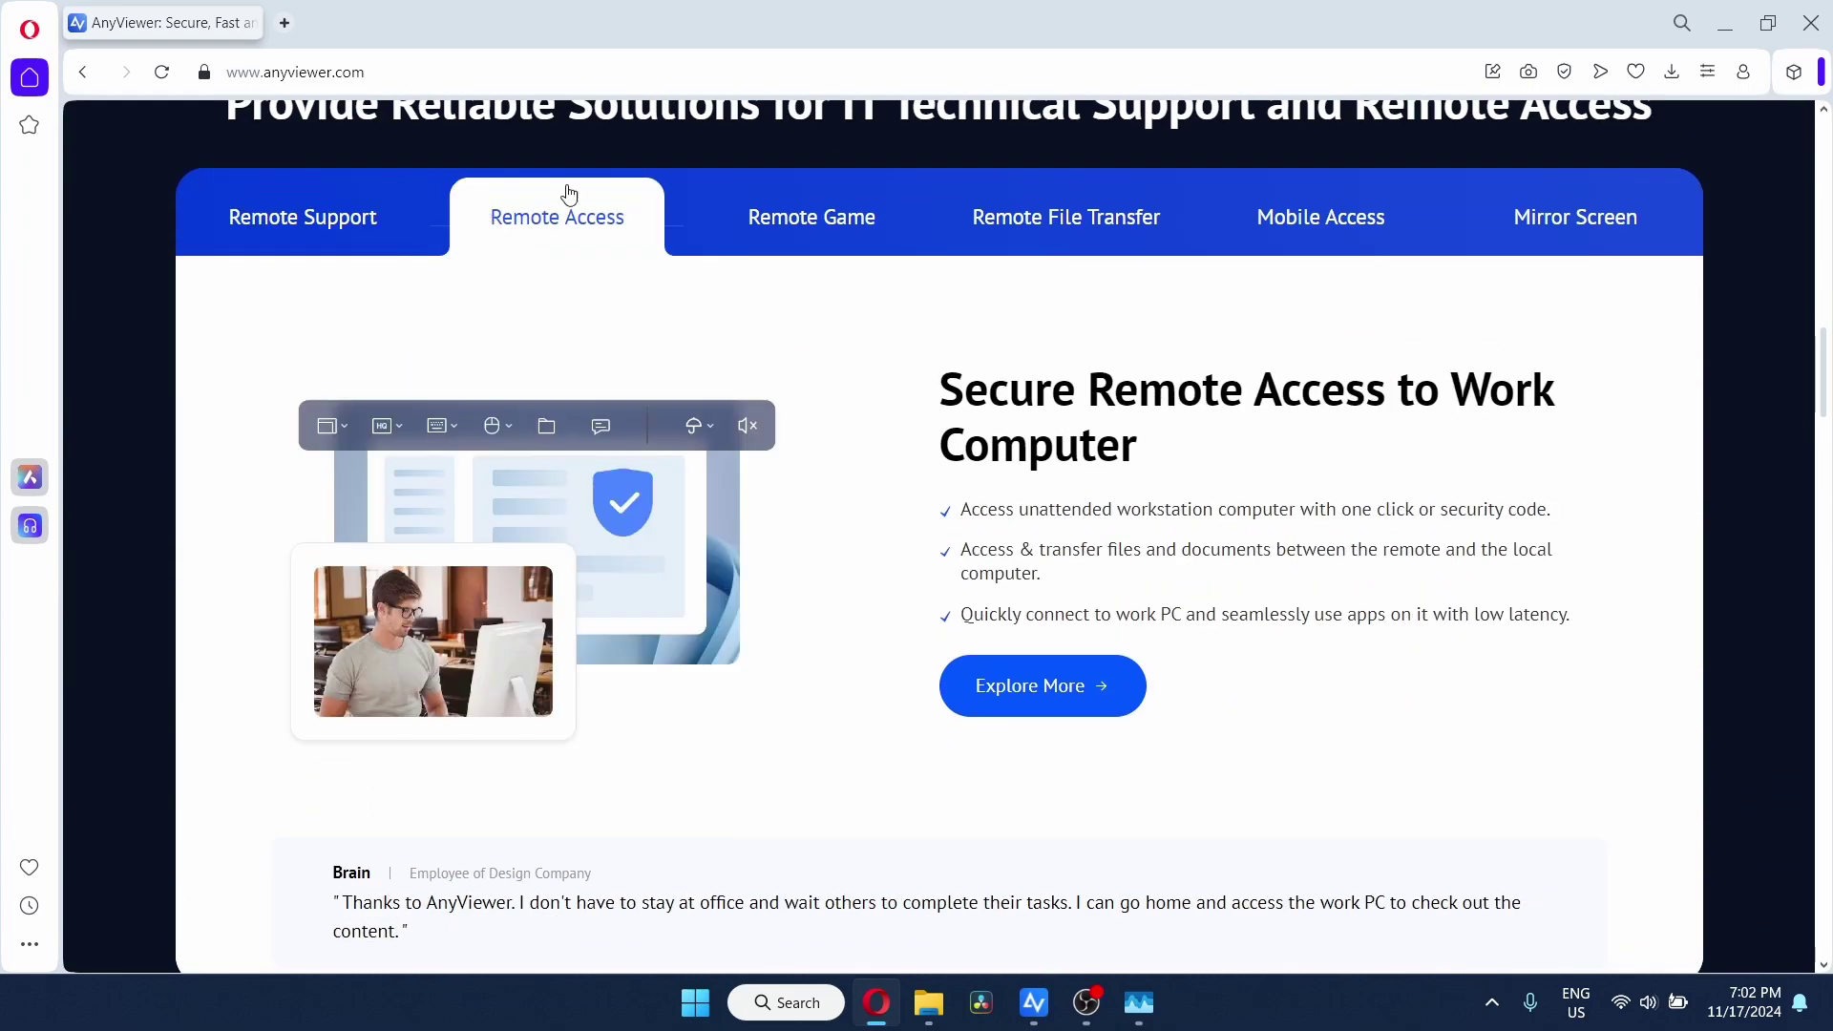
left_click(865, 220)
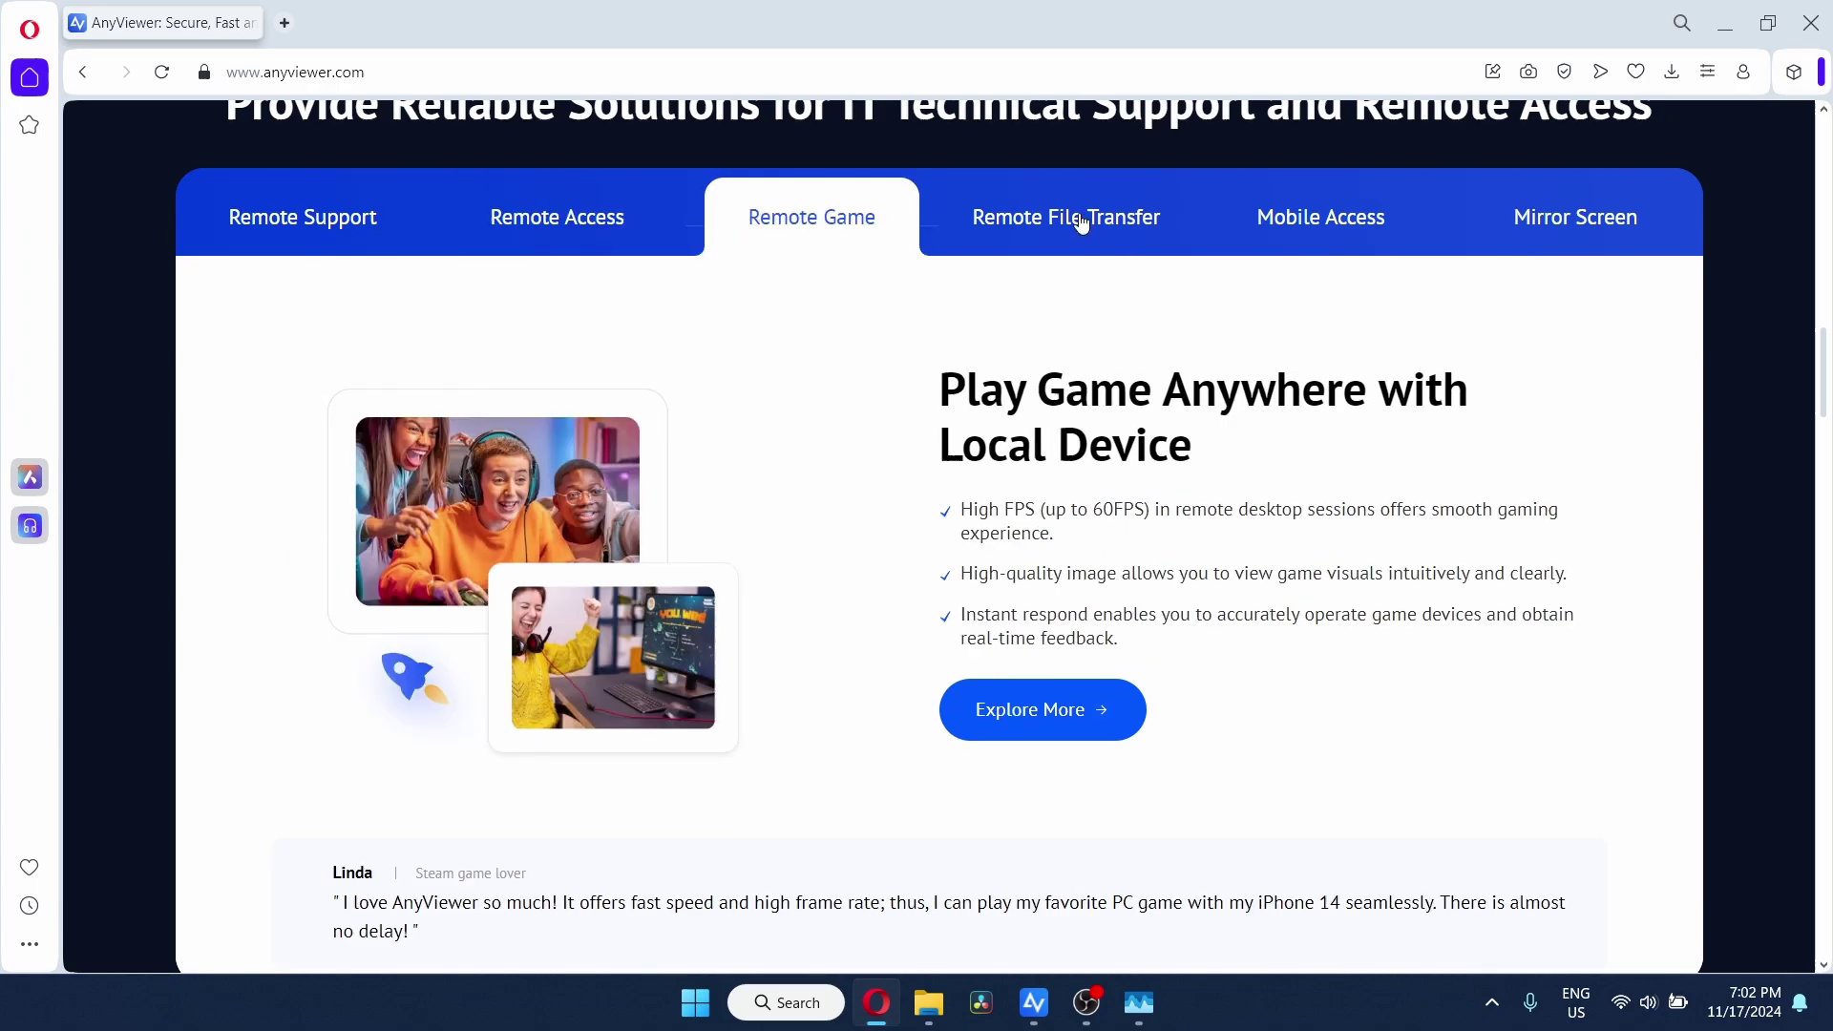
left_click(1082, 223)
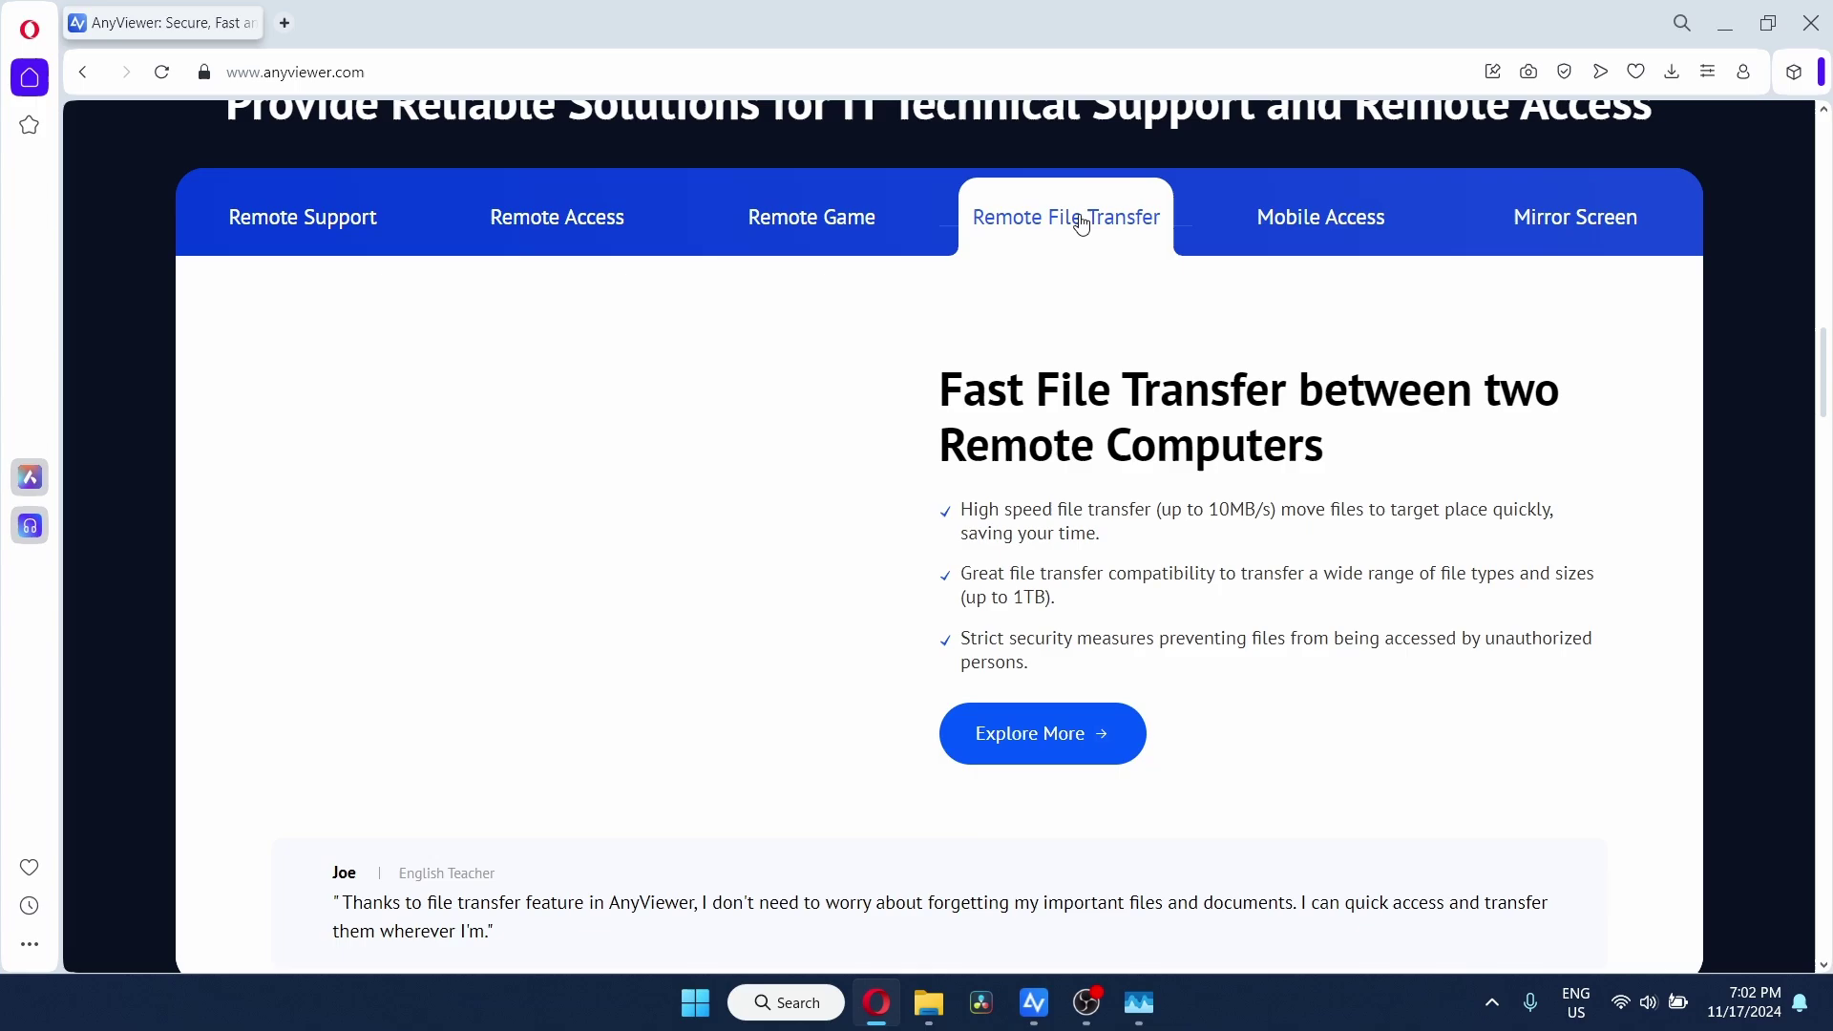
left_click(1285, 232)
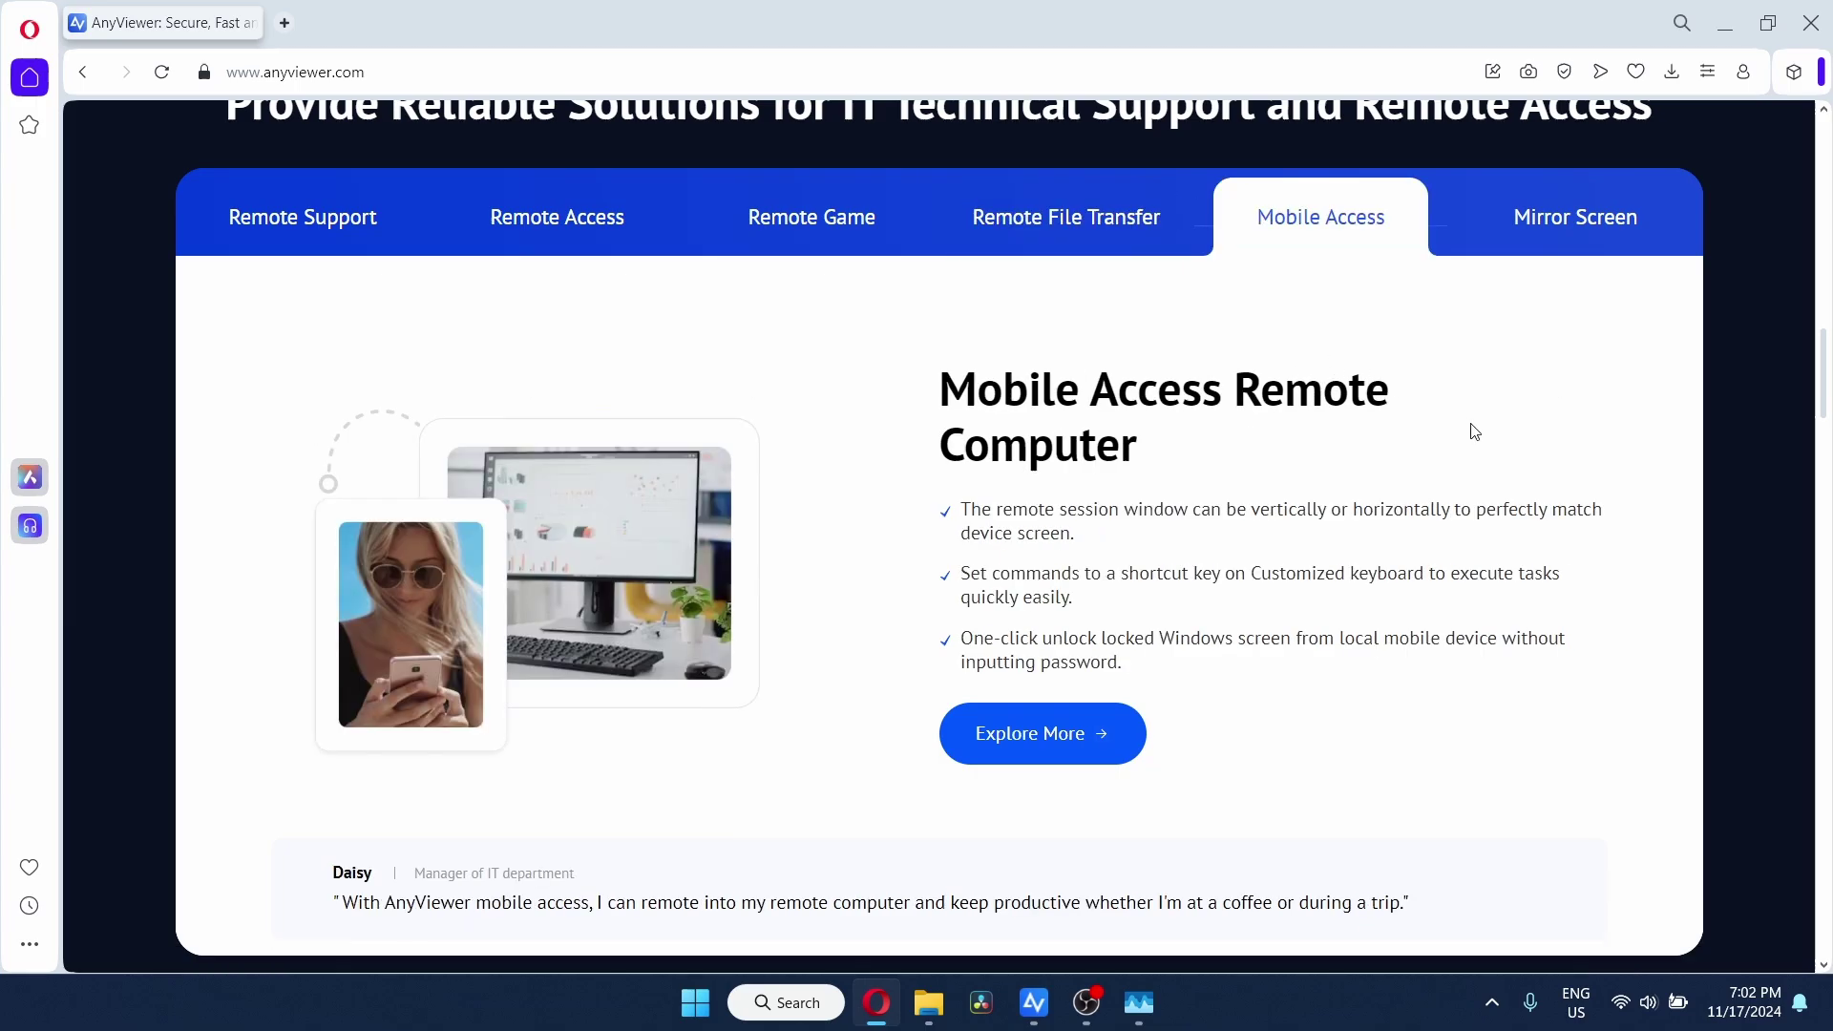
left_click(1602, 234)
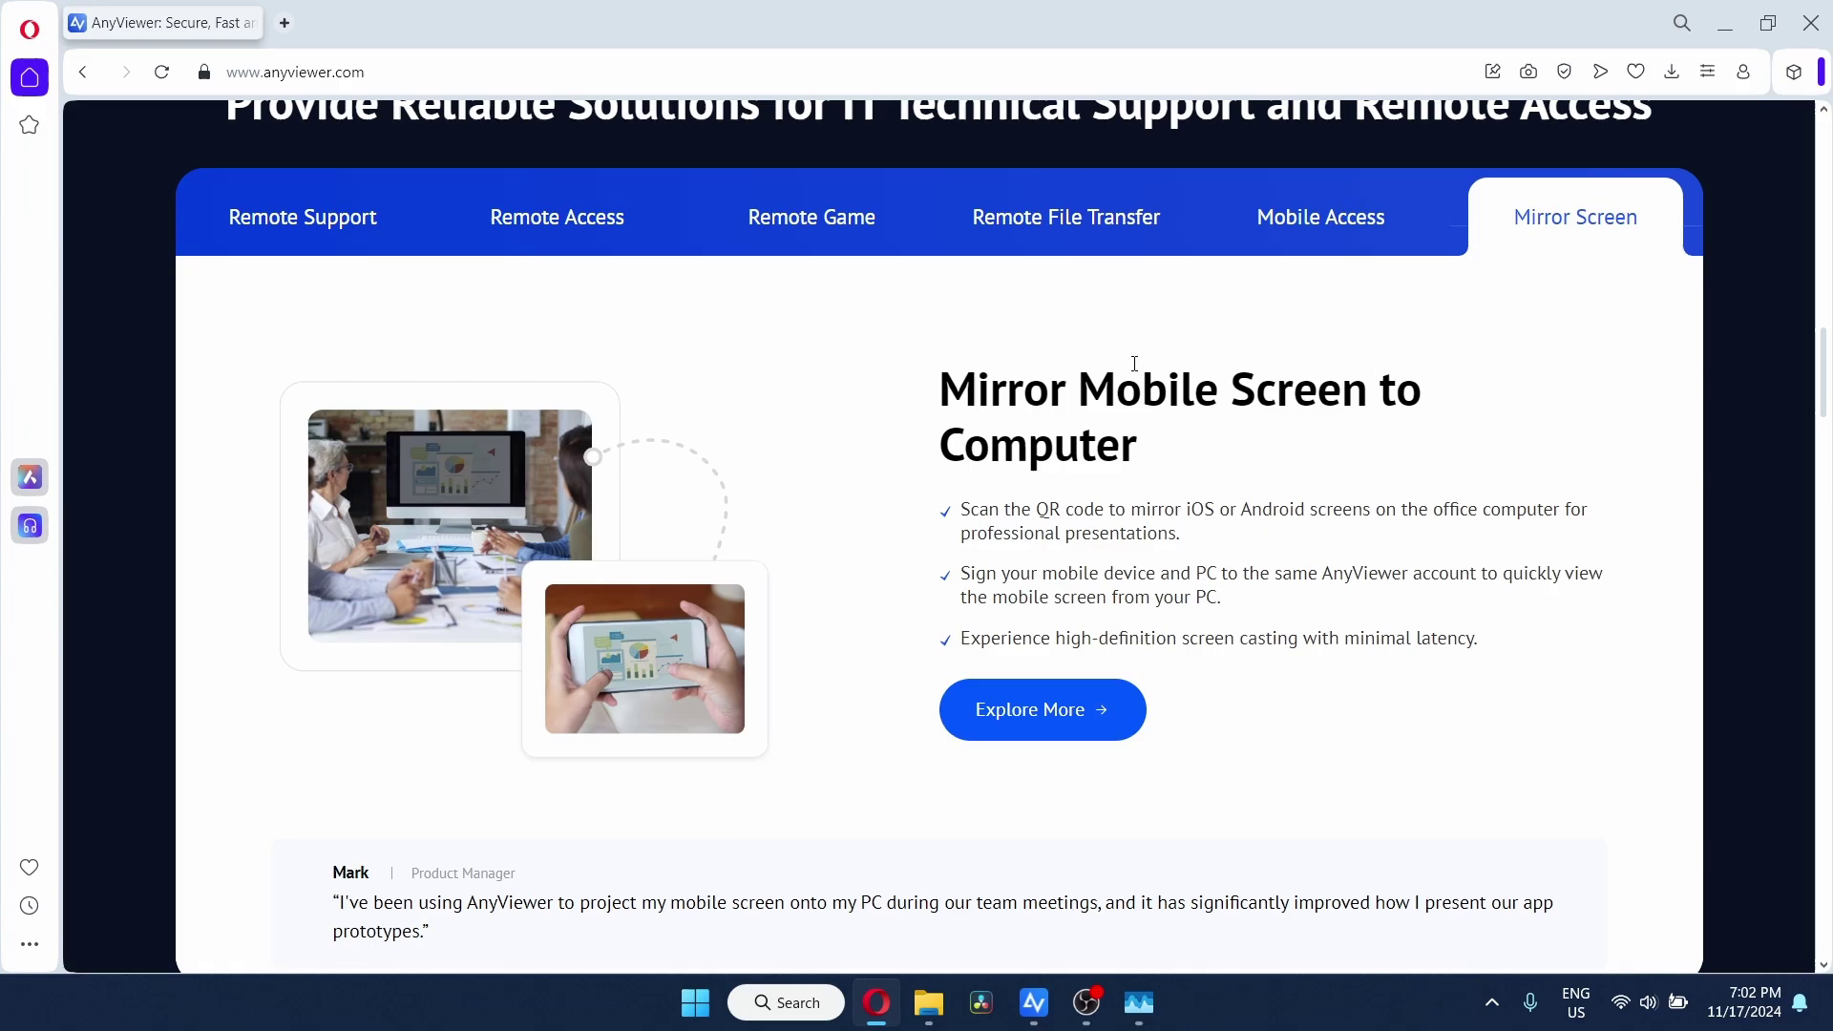
- Scroll past the mirror-screen, data-safety and industries sections, then back up to the free remote desktop introduction
scroll(1278, 471, "down", 10)
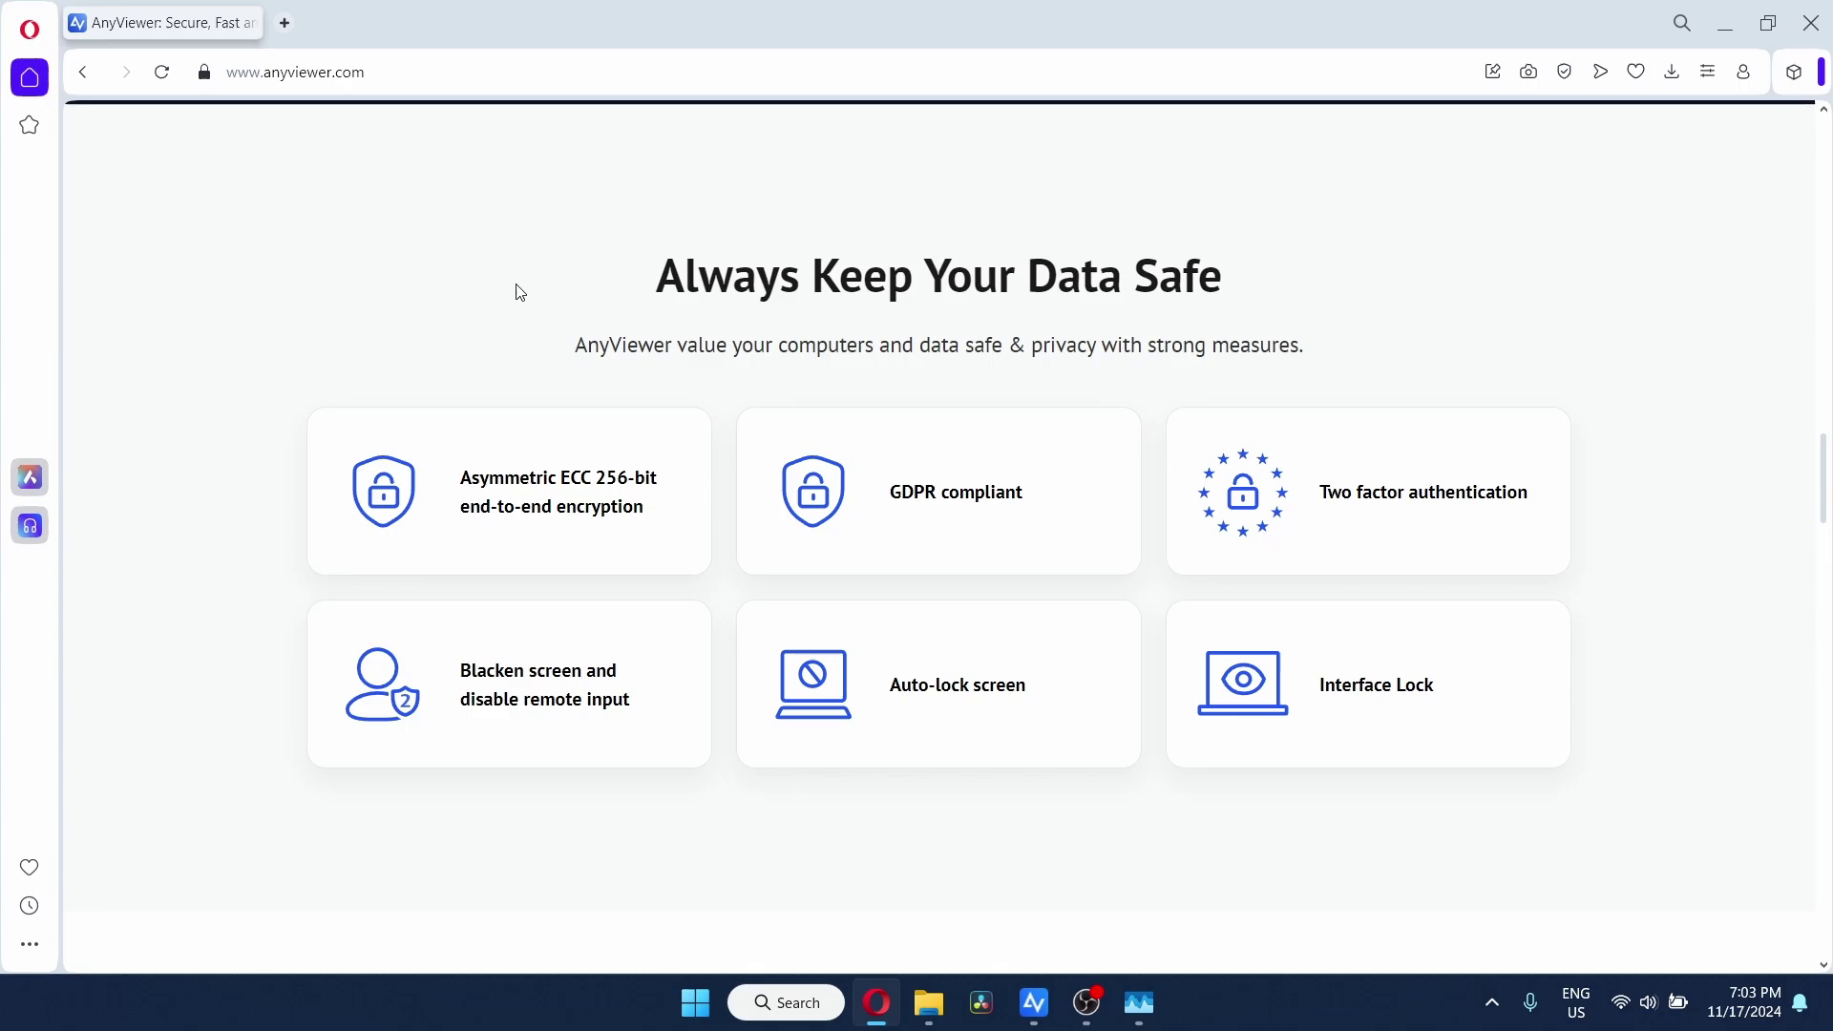
scroll(541, 300, "up", 8)
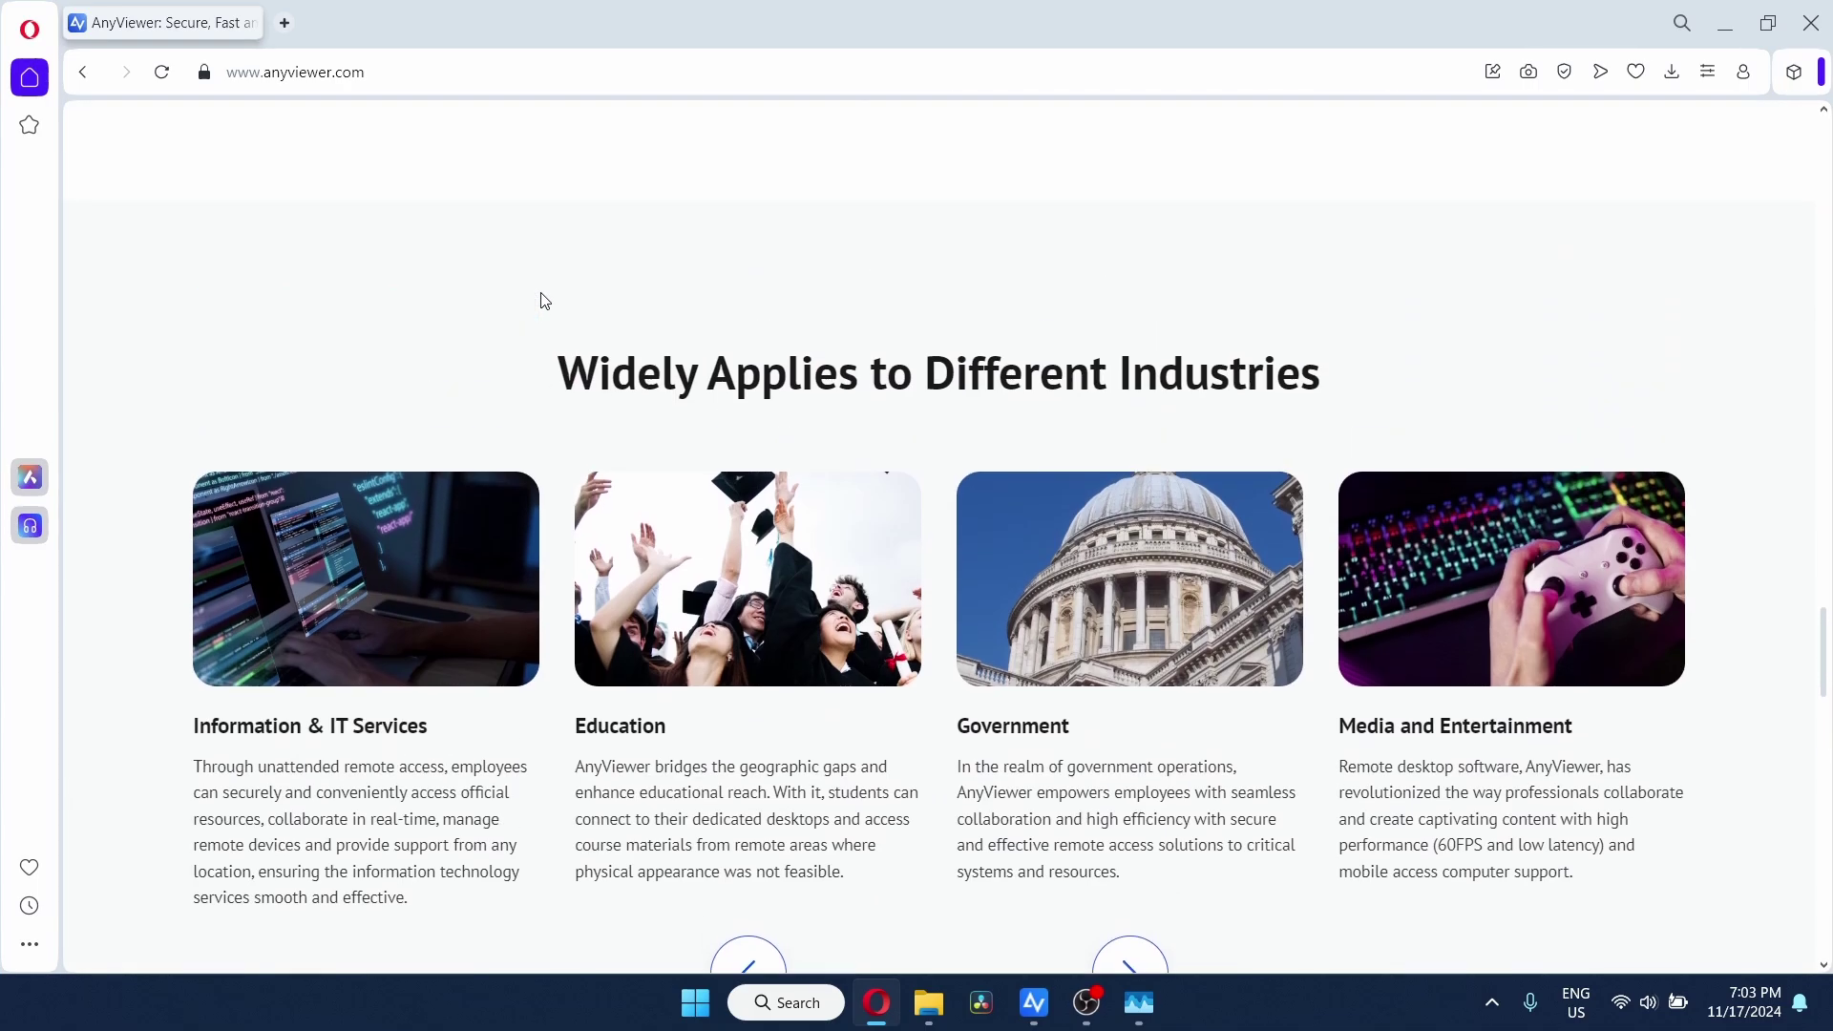
scroll(542, 301, "up", 10)
- Open AnyViewer's page for individual users
mouse_move(710, 175)
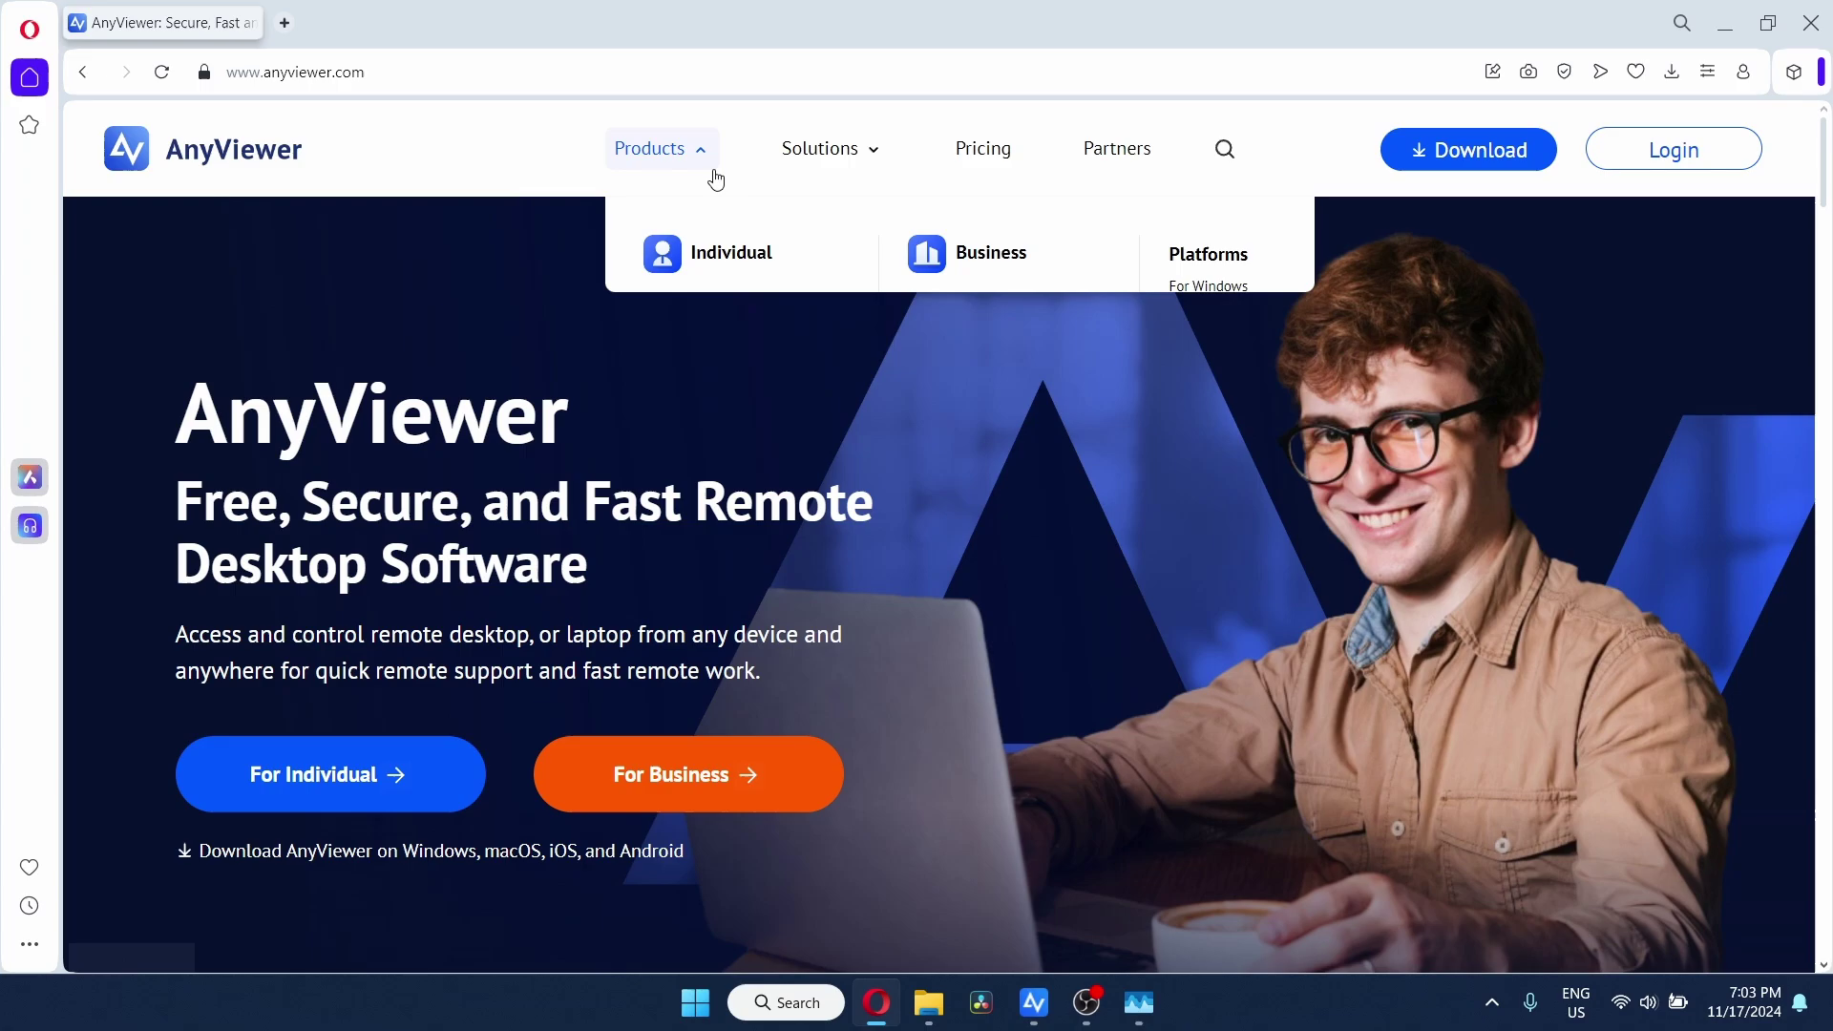
left_click(707, 256)
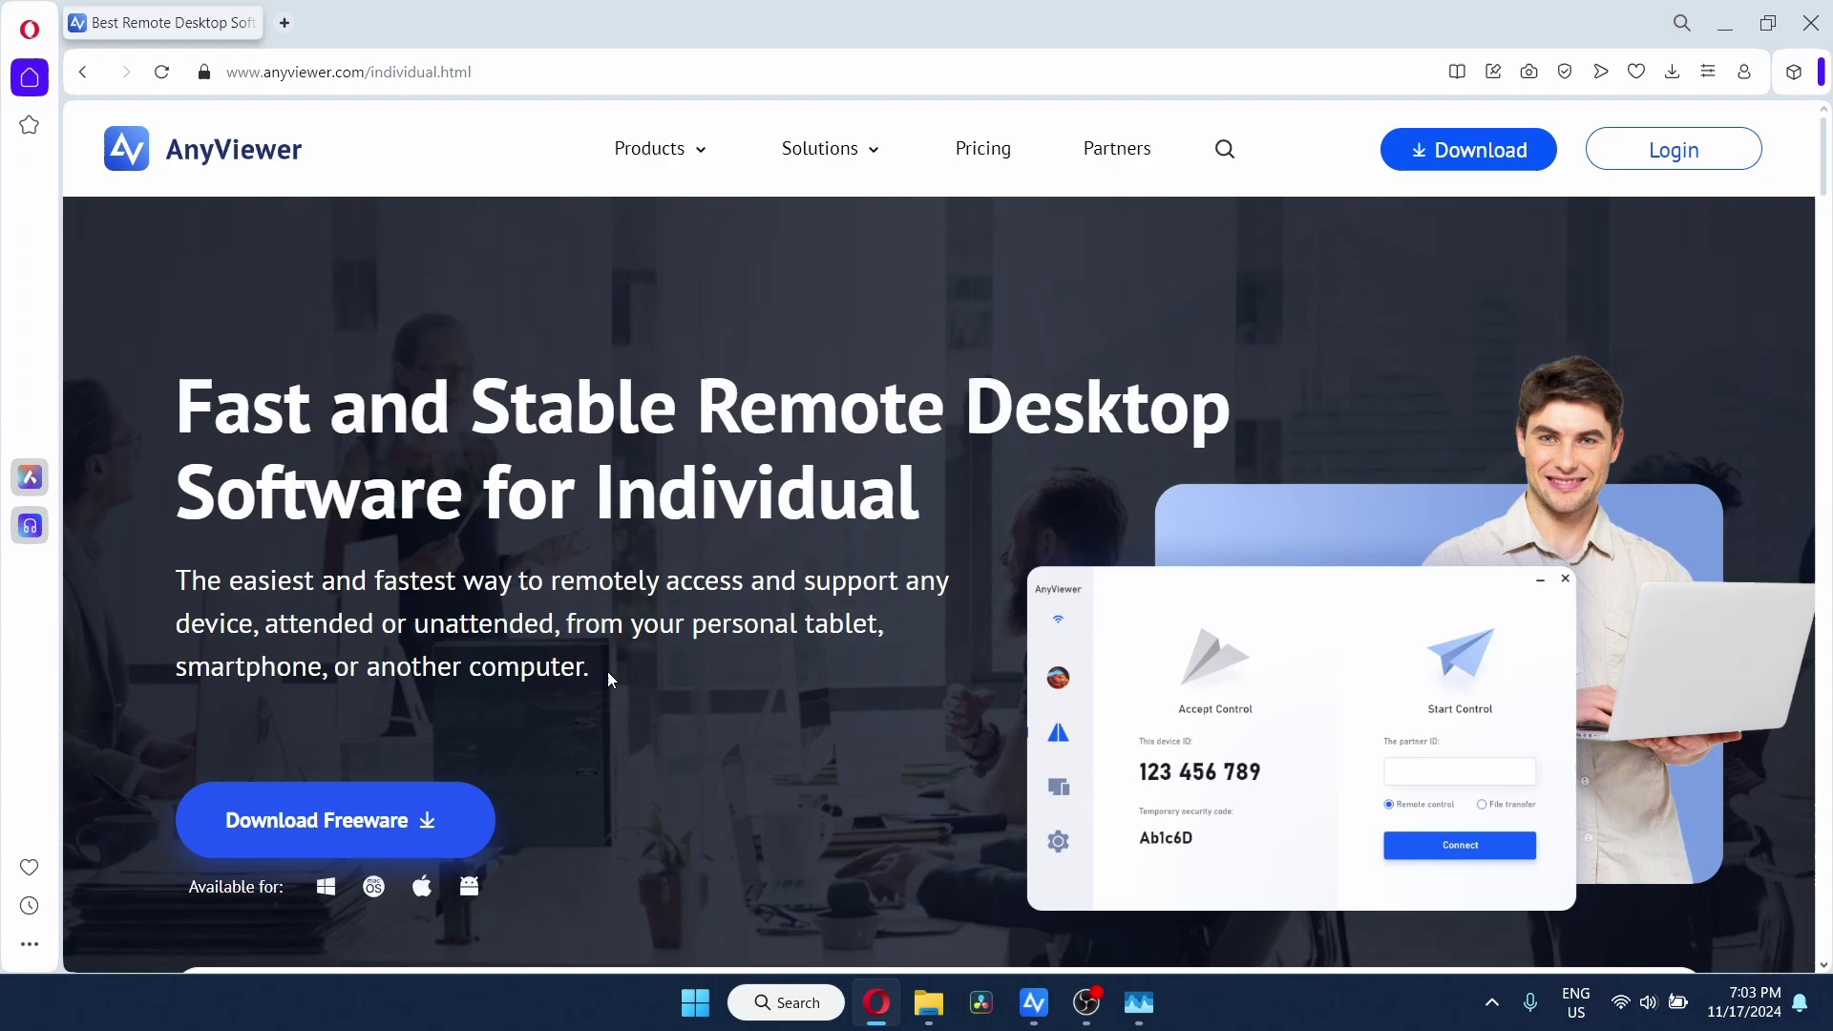
scroll(608, 672, "down", 5)
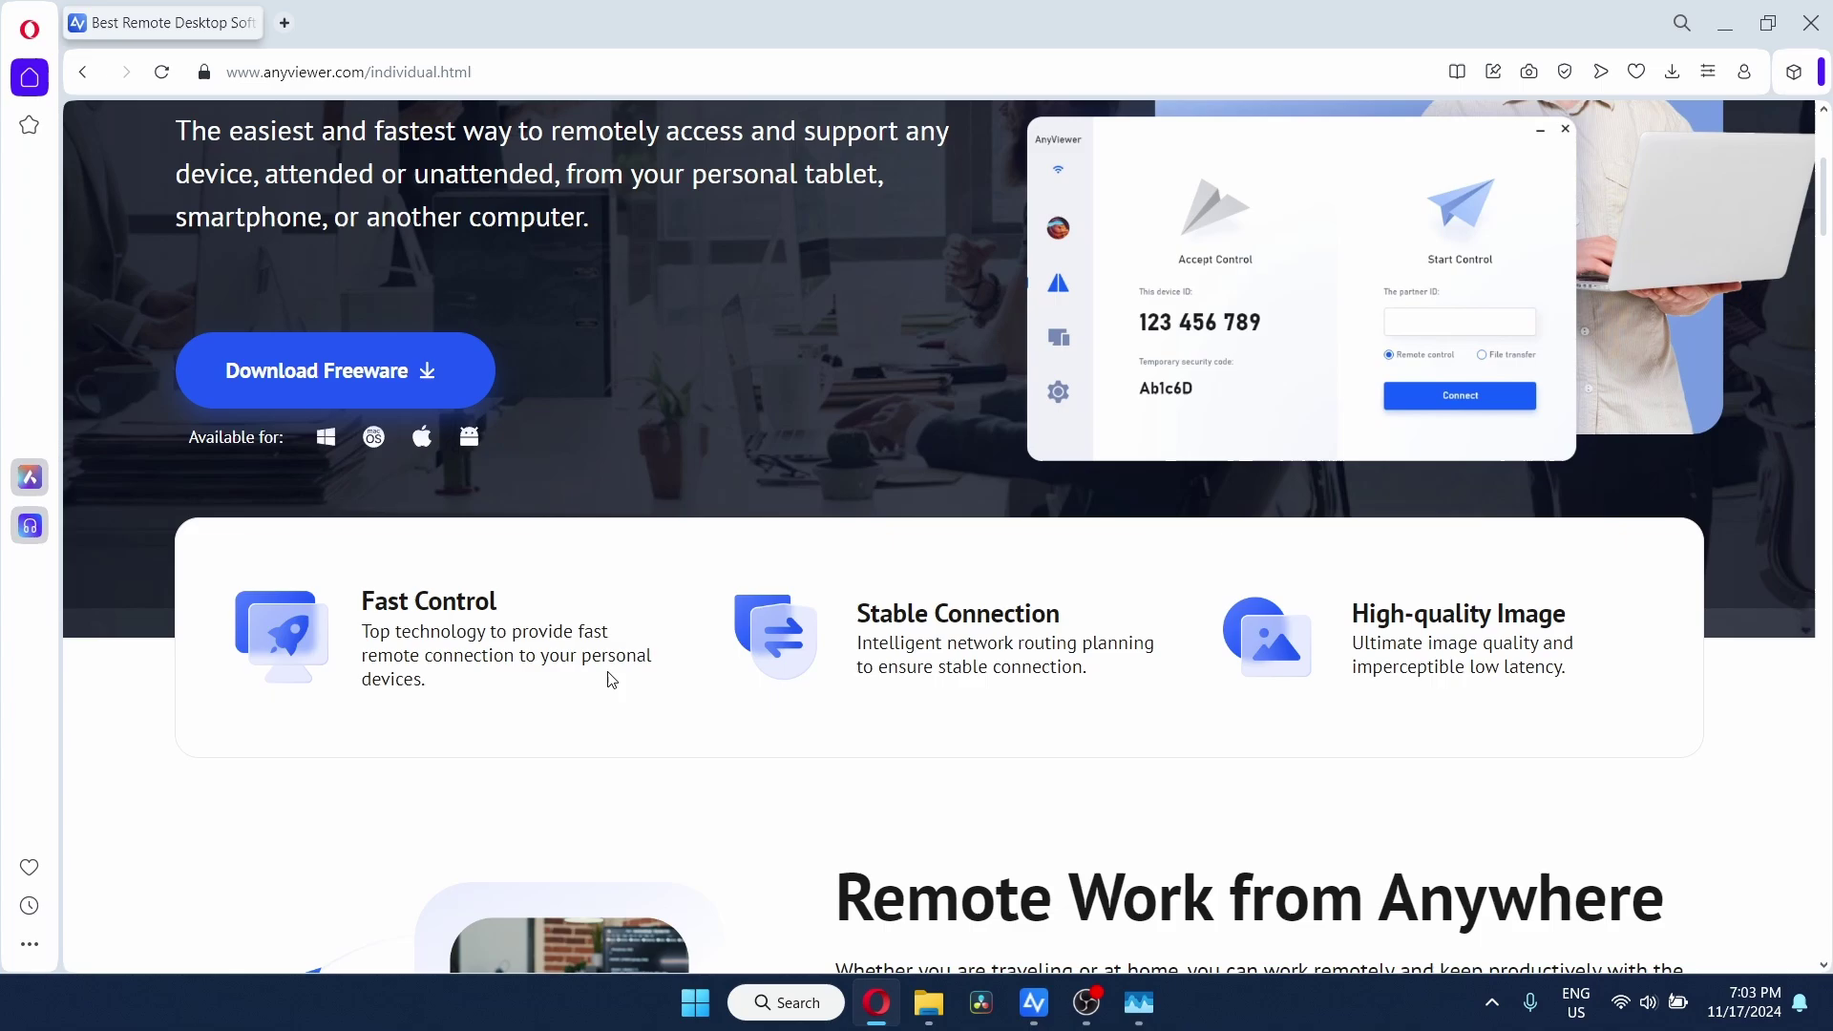
scroll(611, 680, "up", 5)
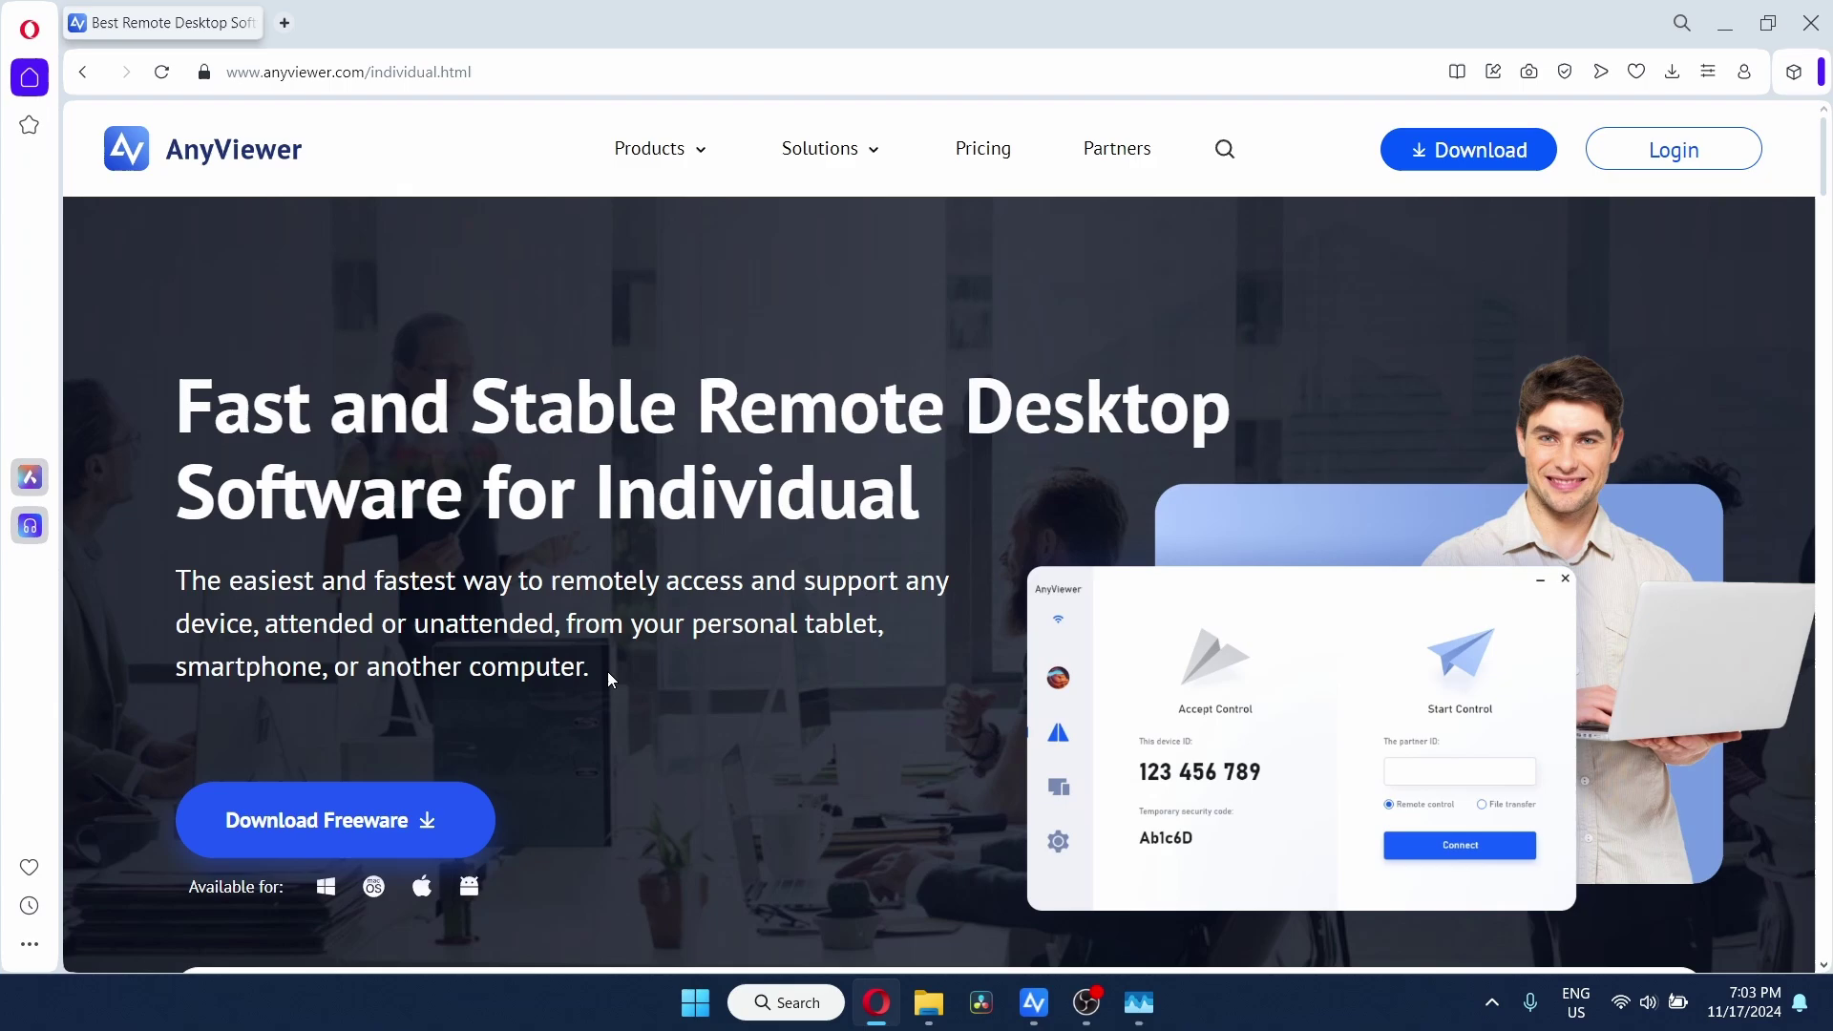
- Scroll down to the individual pricing plans, then switch to Desktop 2 where AnyViewer's device list is open
scroll(608, 672, "down", 10)
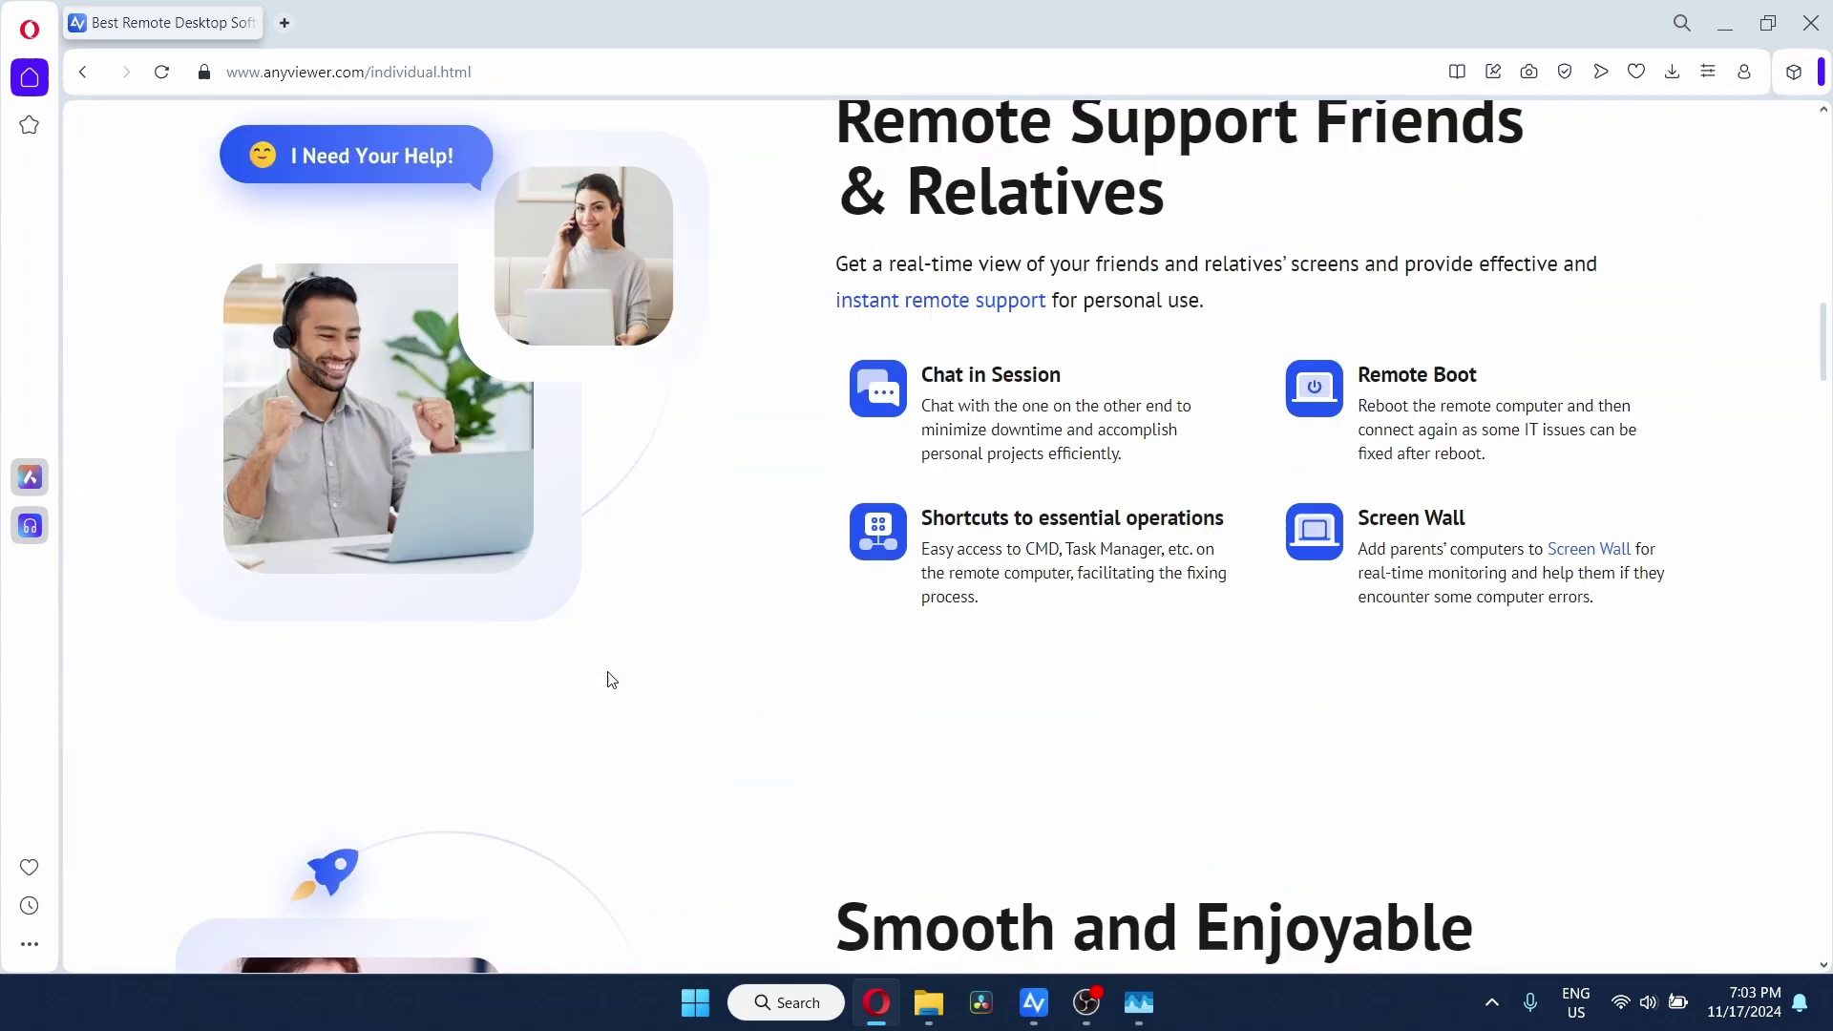
scroll(611, 680, "down", 7)
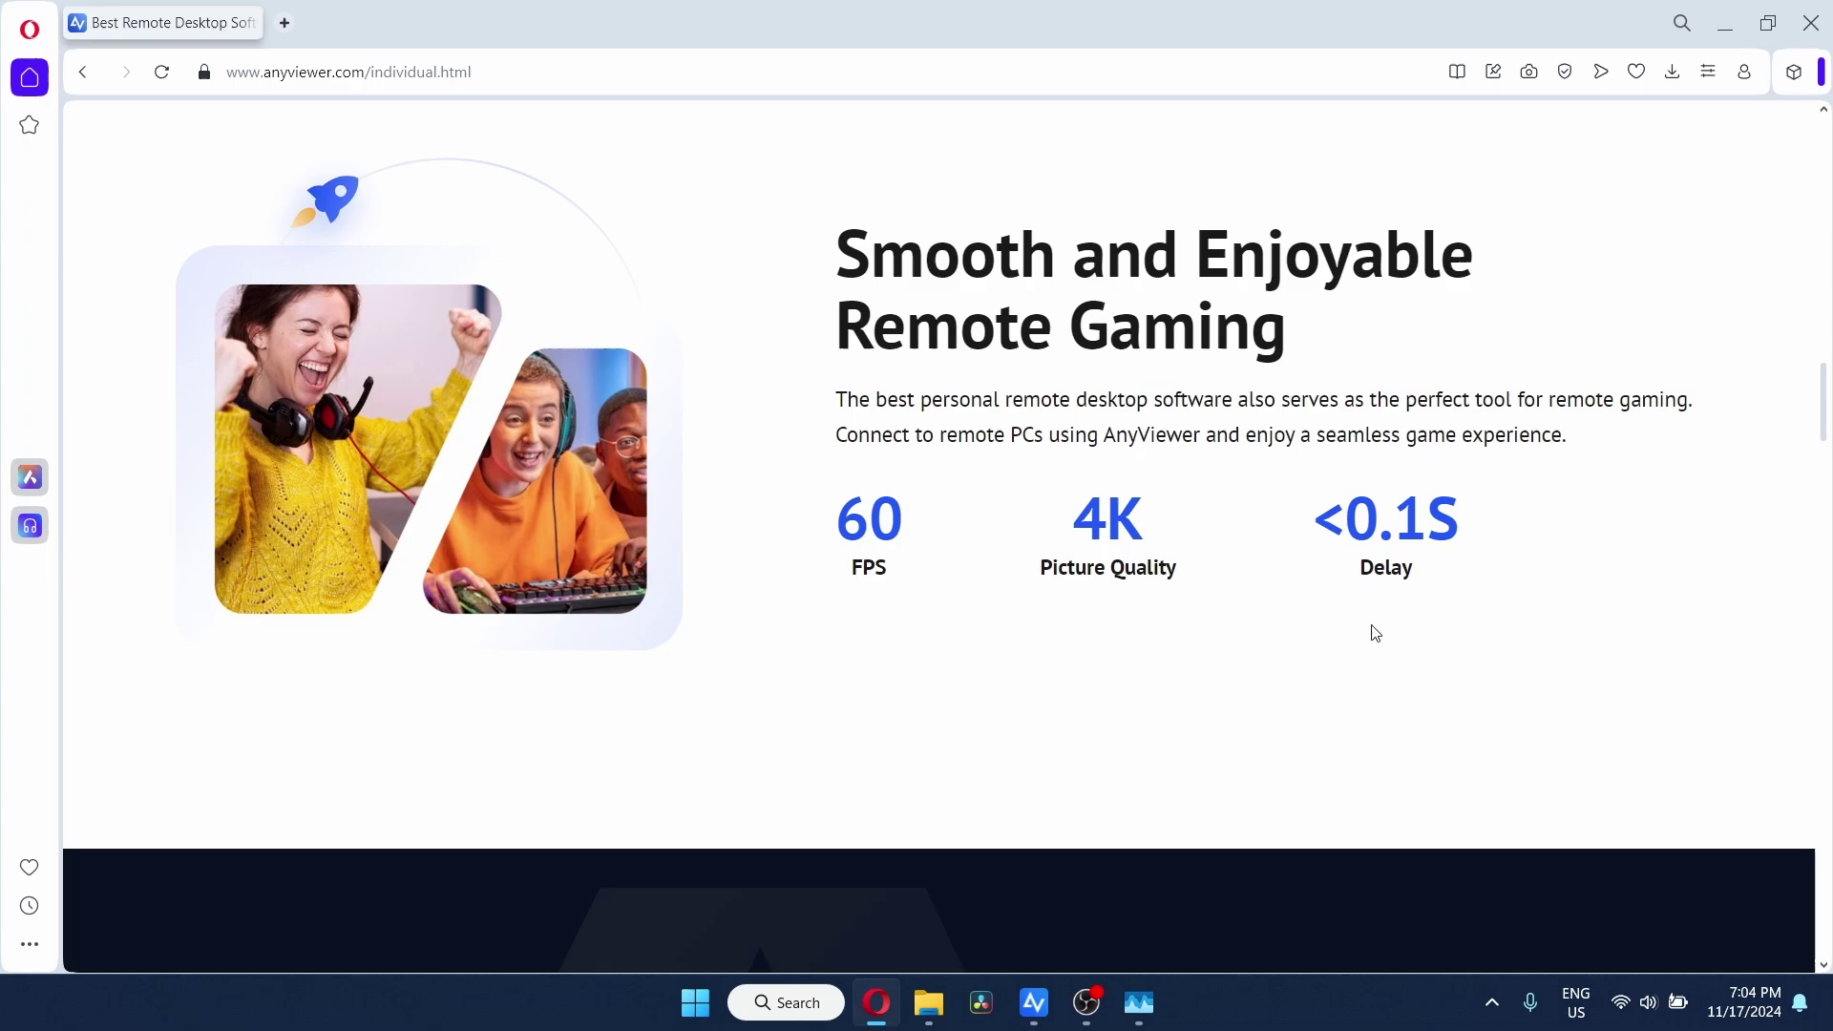
scroll(1296, 589, "down", 2)
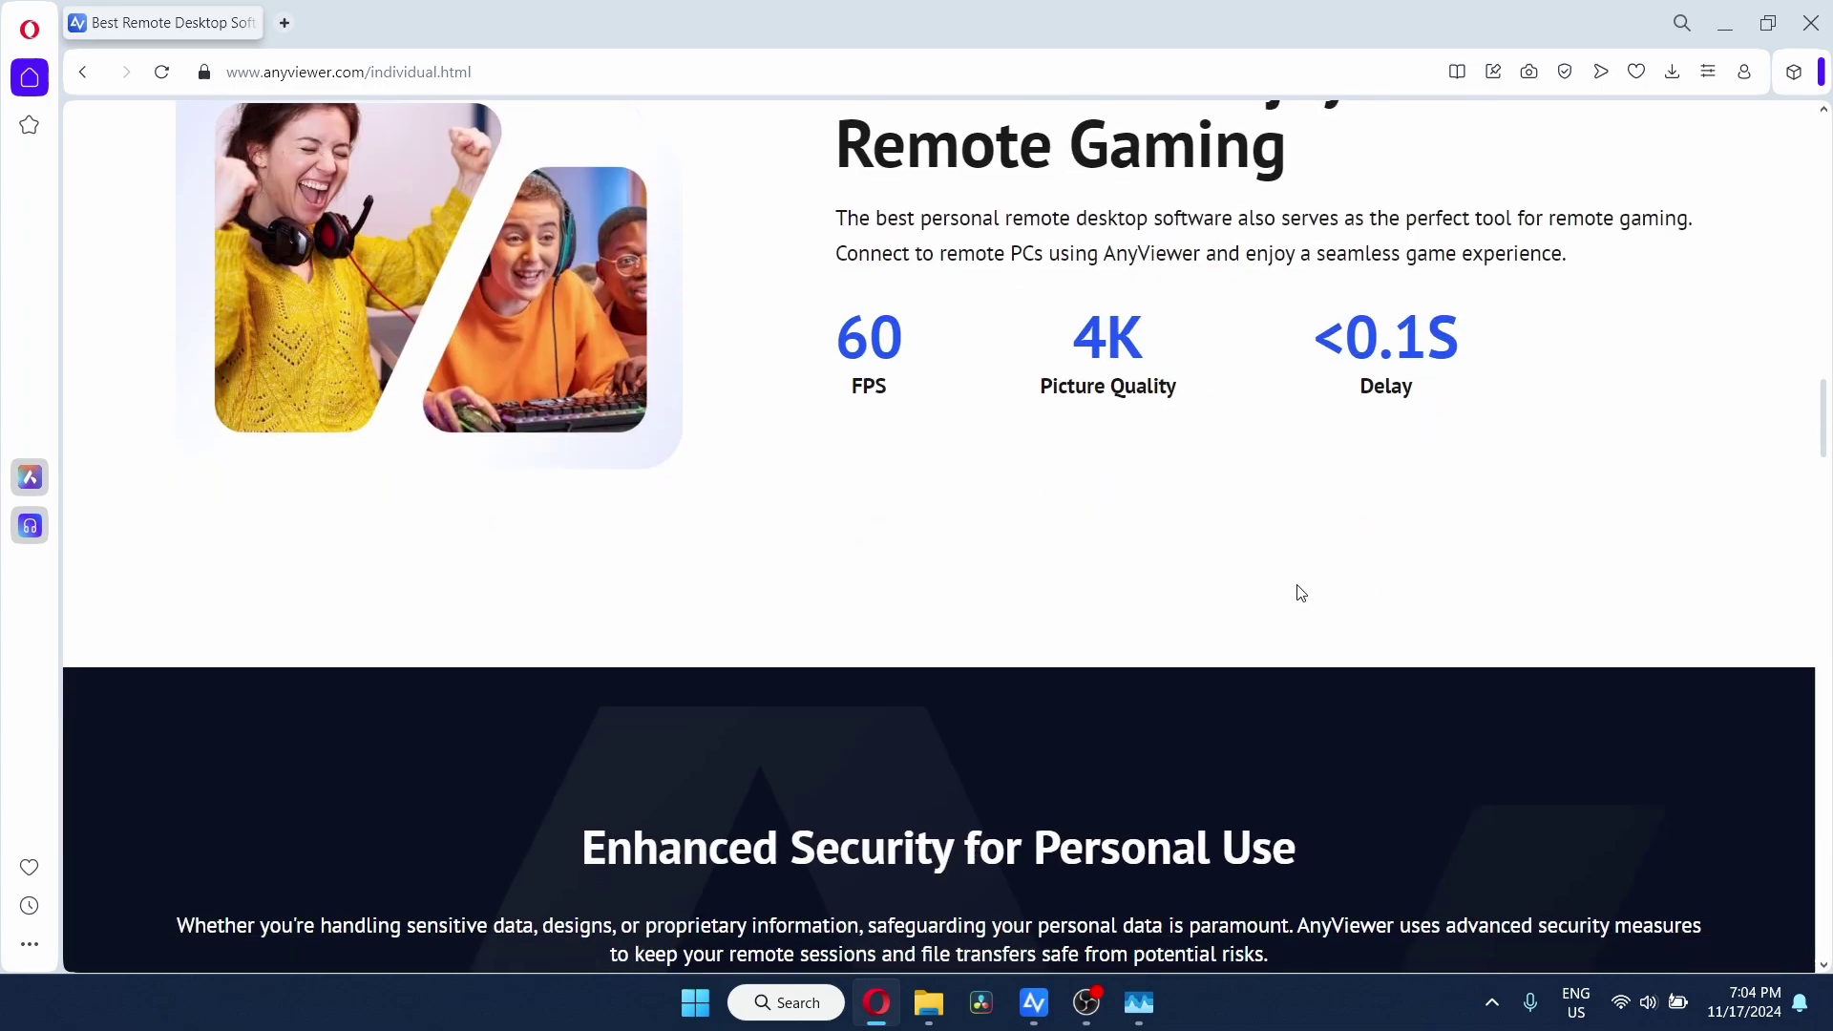
scroll(1296, 589, "down", 11)
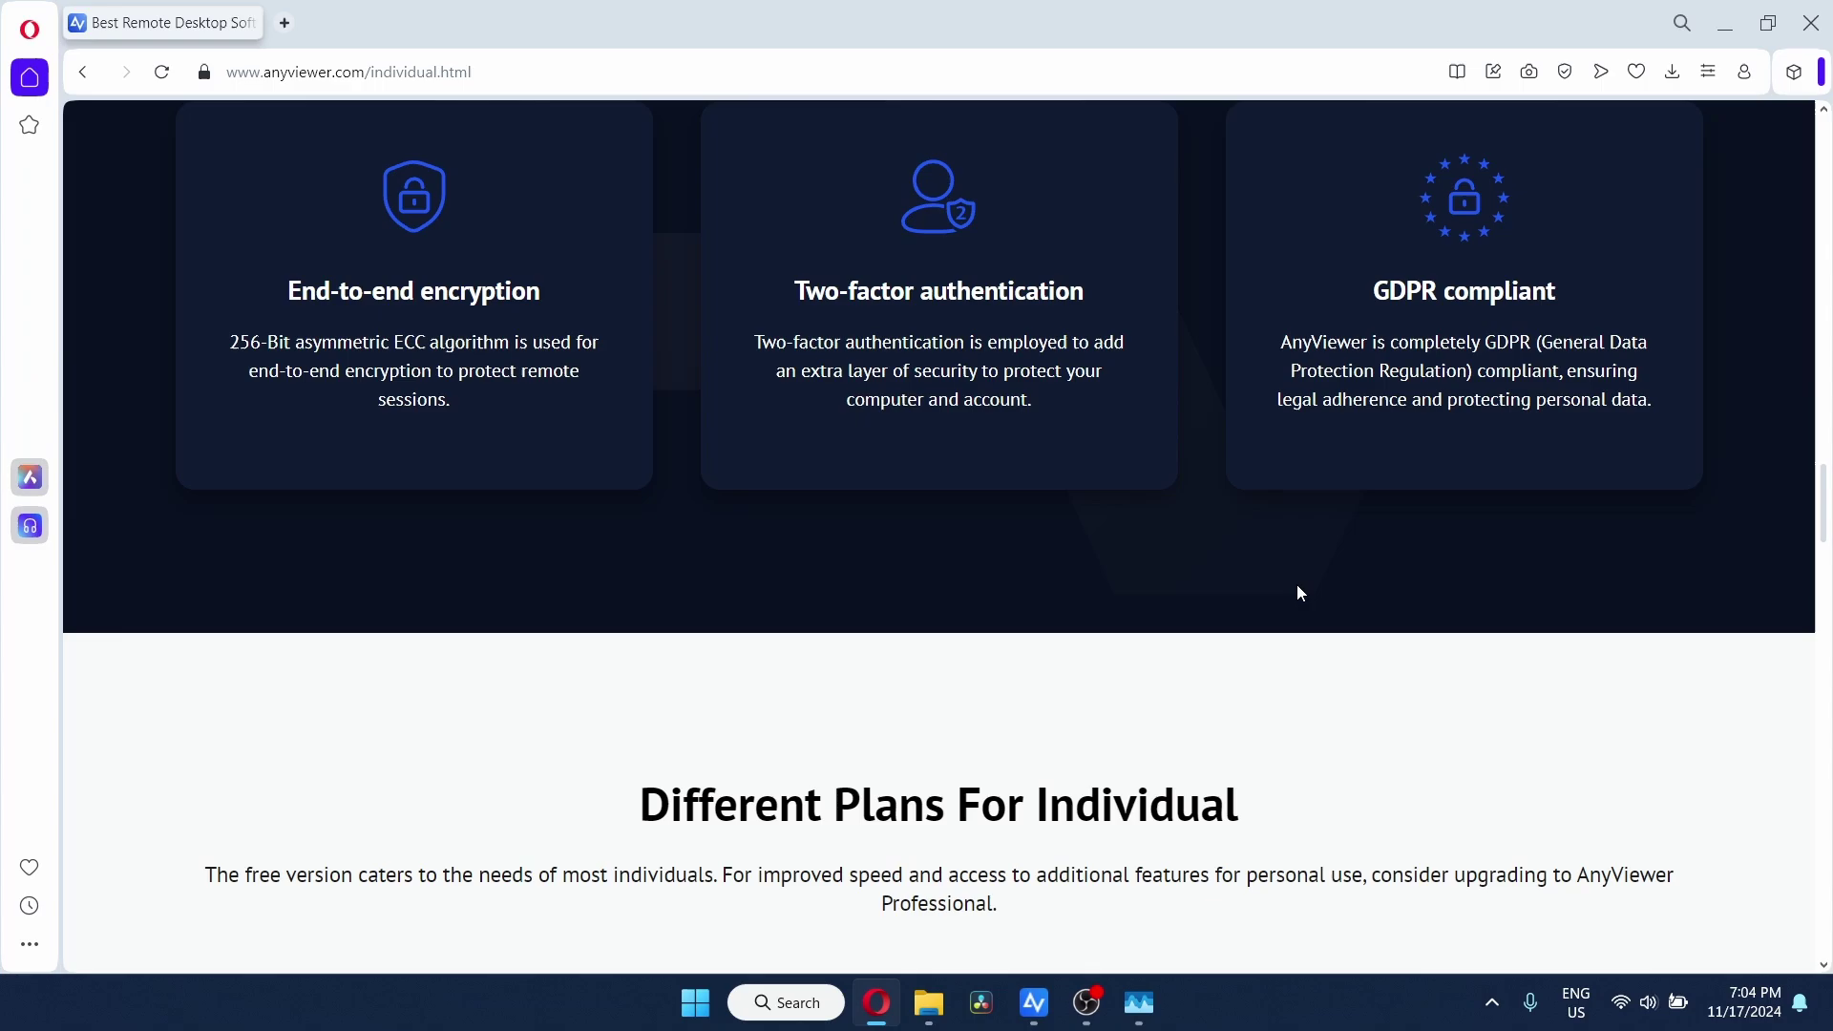
scroll(1296, 589, "down", 7)
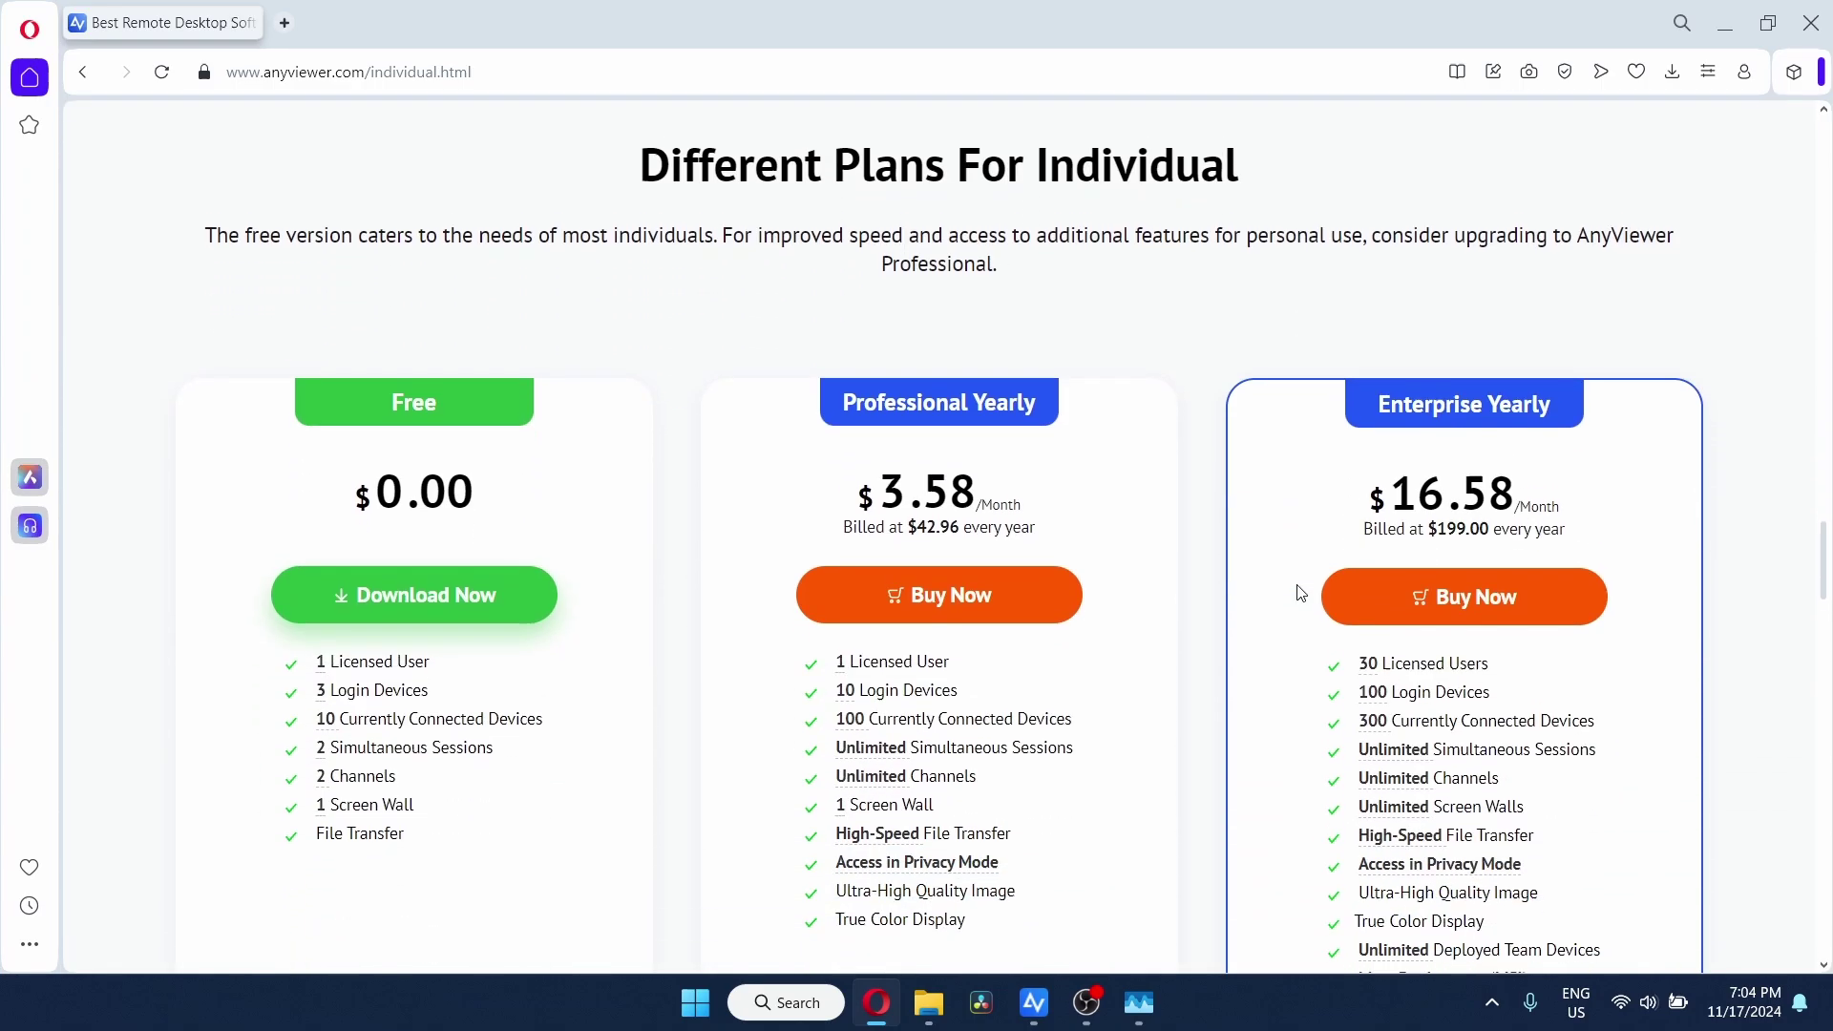
key("ctrl+super+Right")
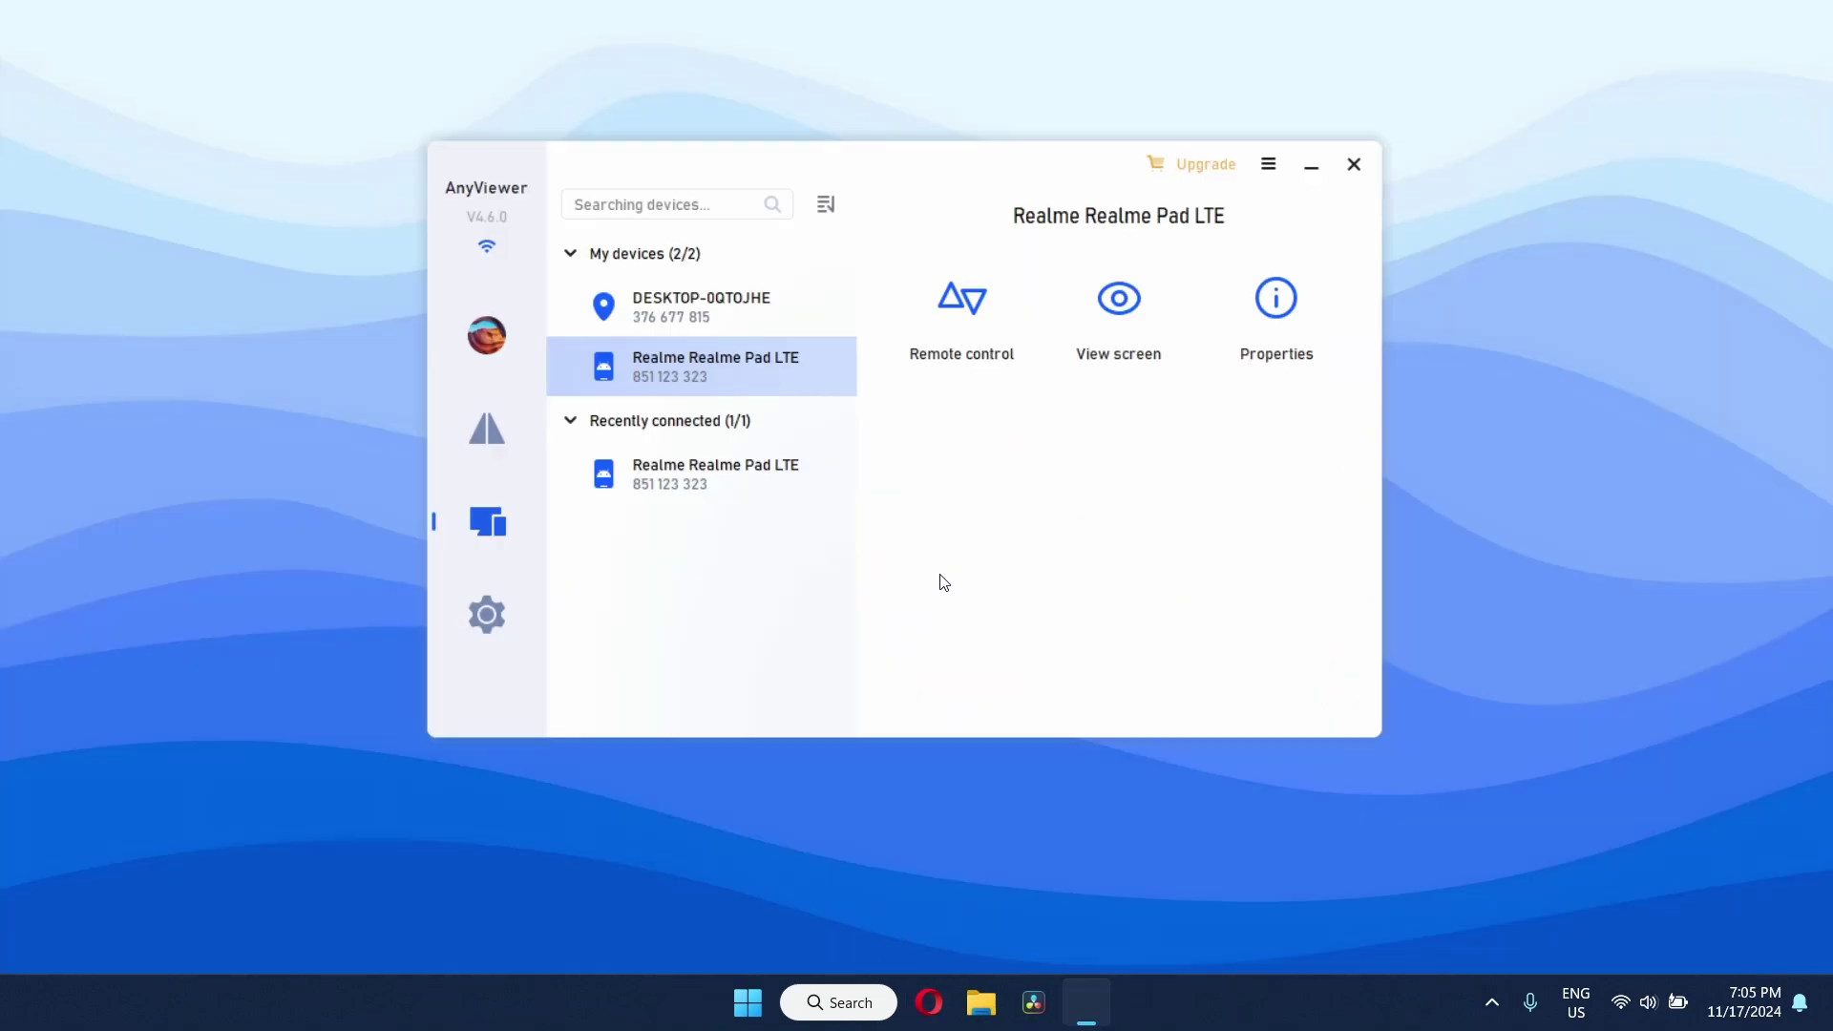
left_click(516, 332)
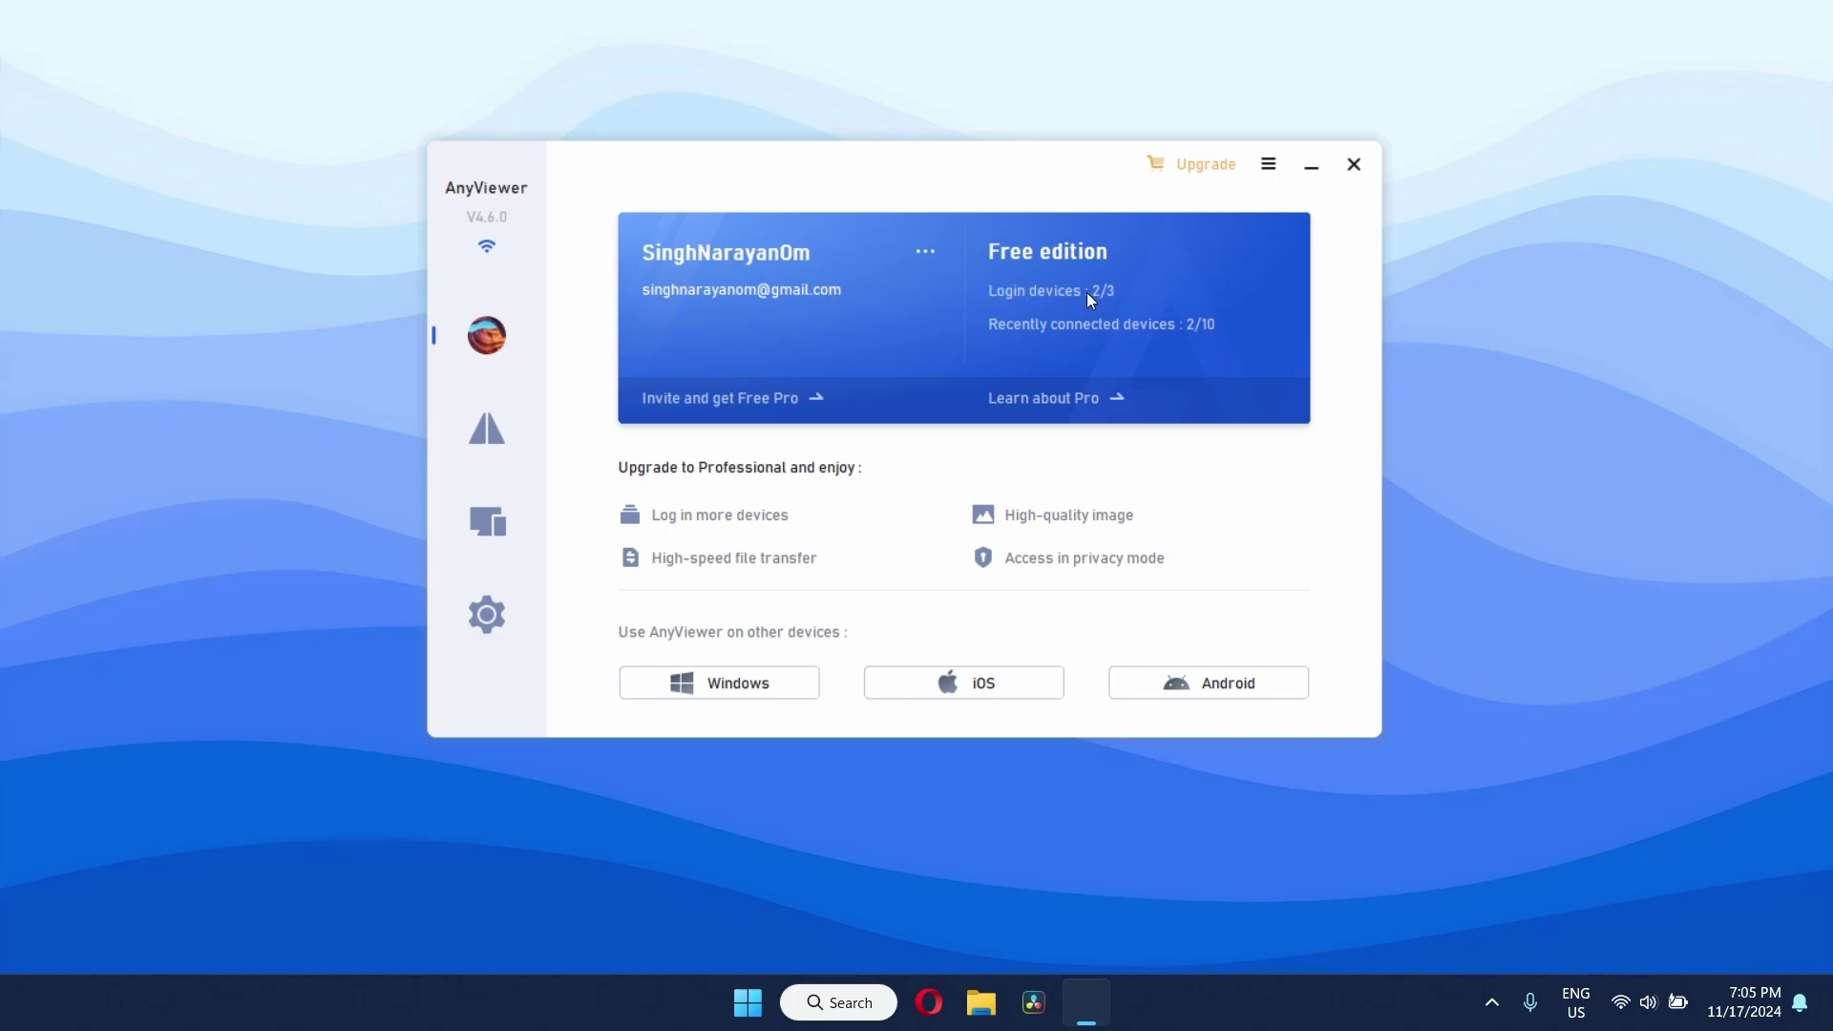
left_click(487, 428)
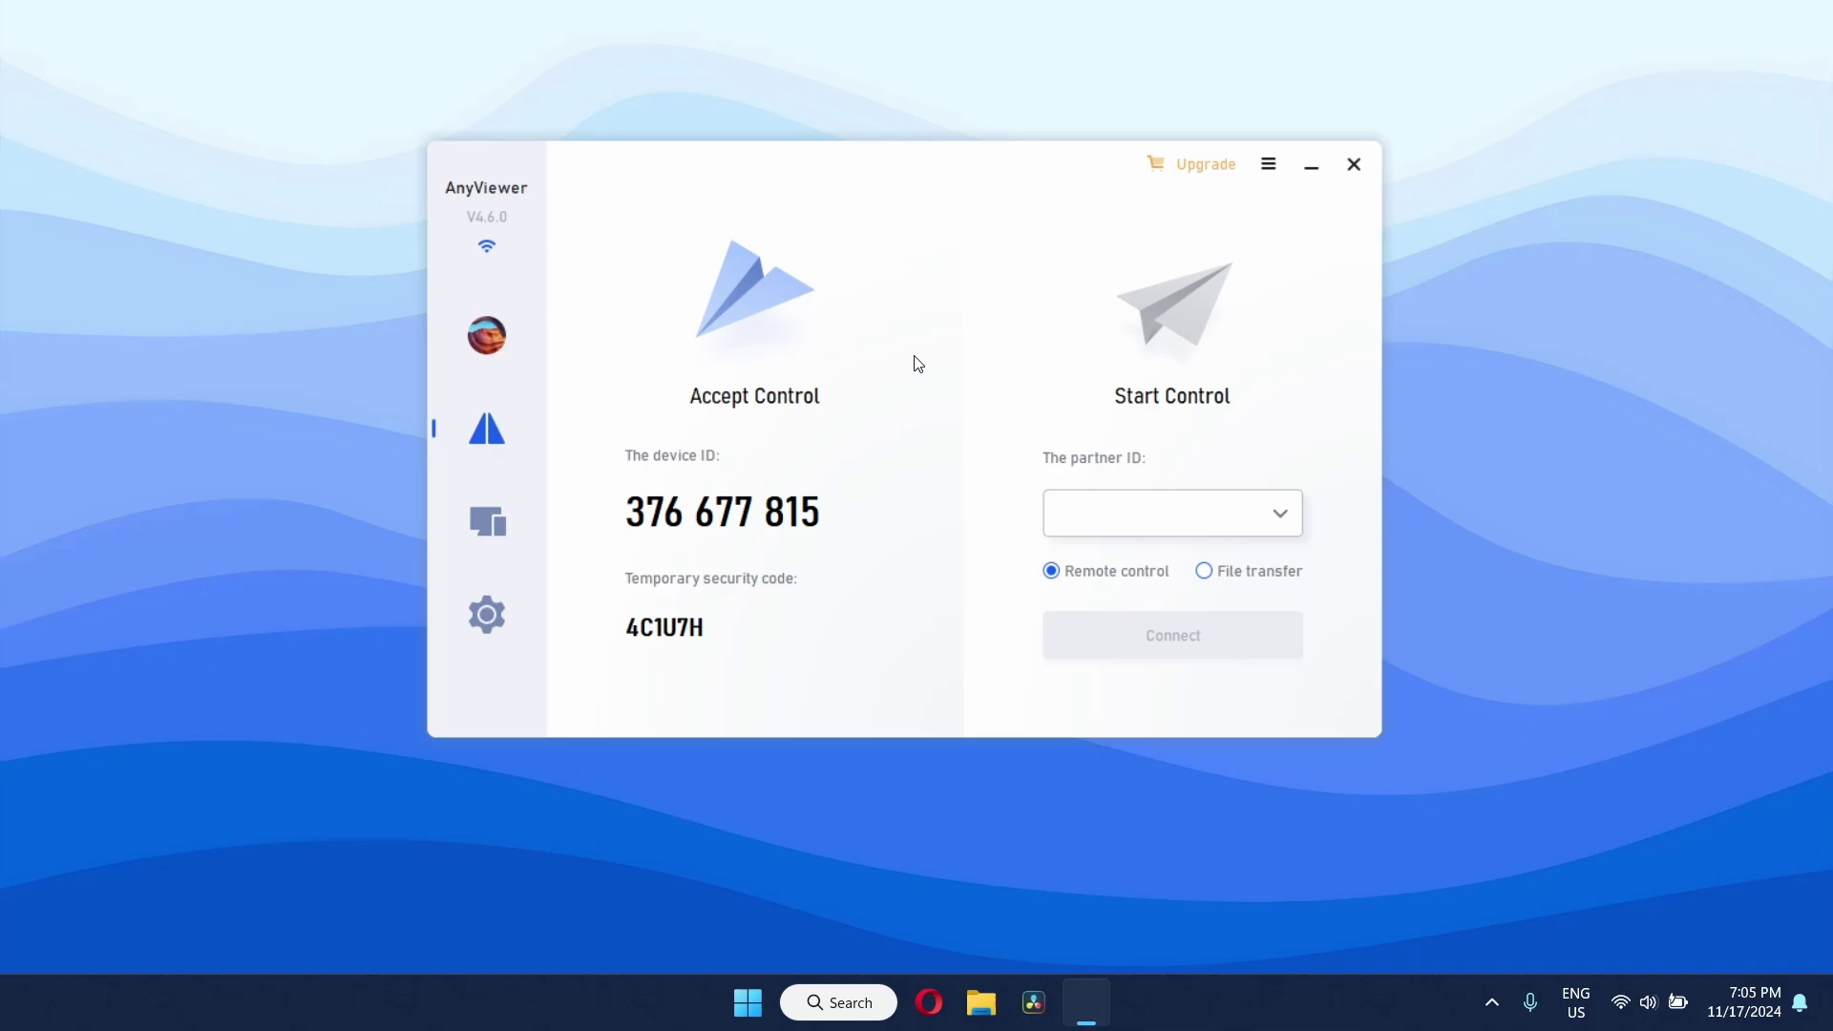
left_click(486, 513)
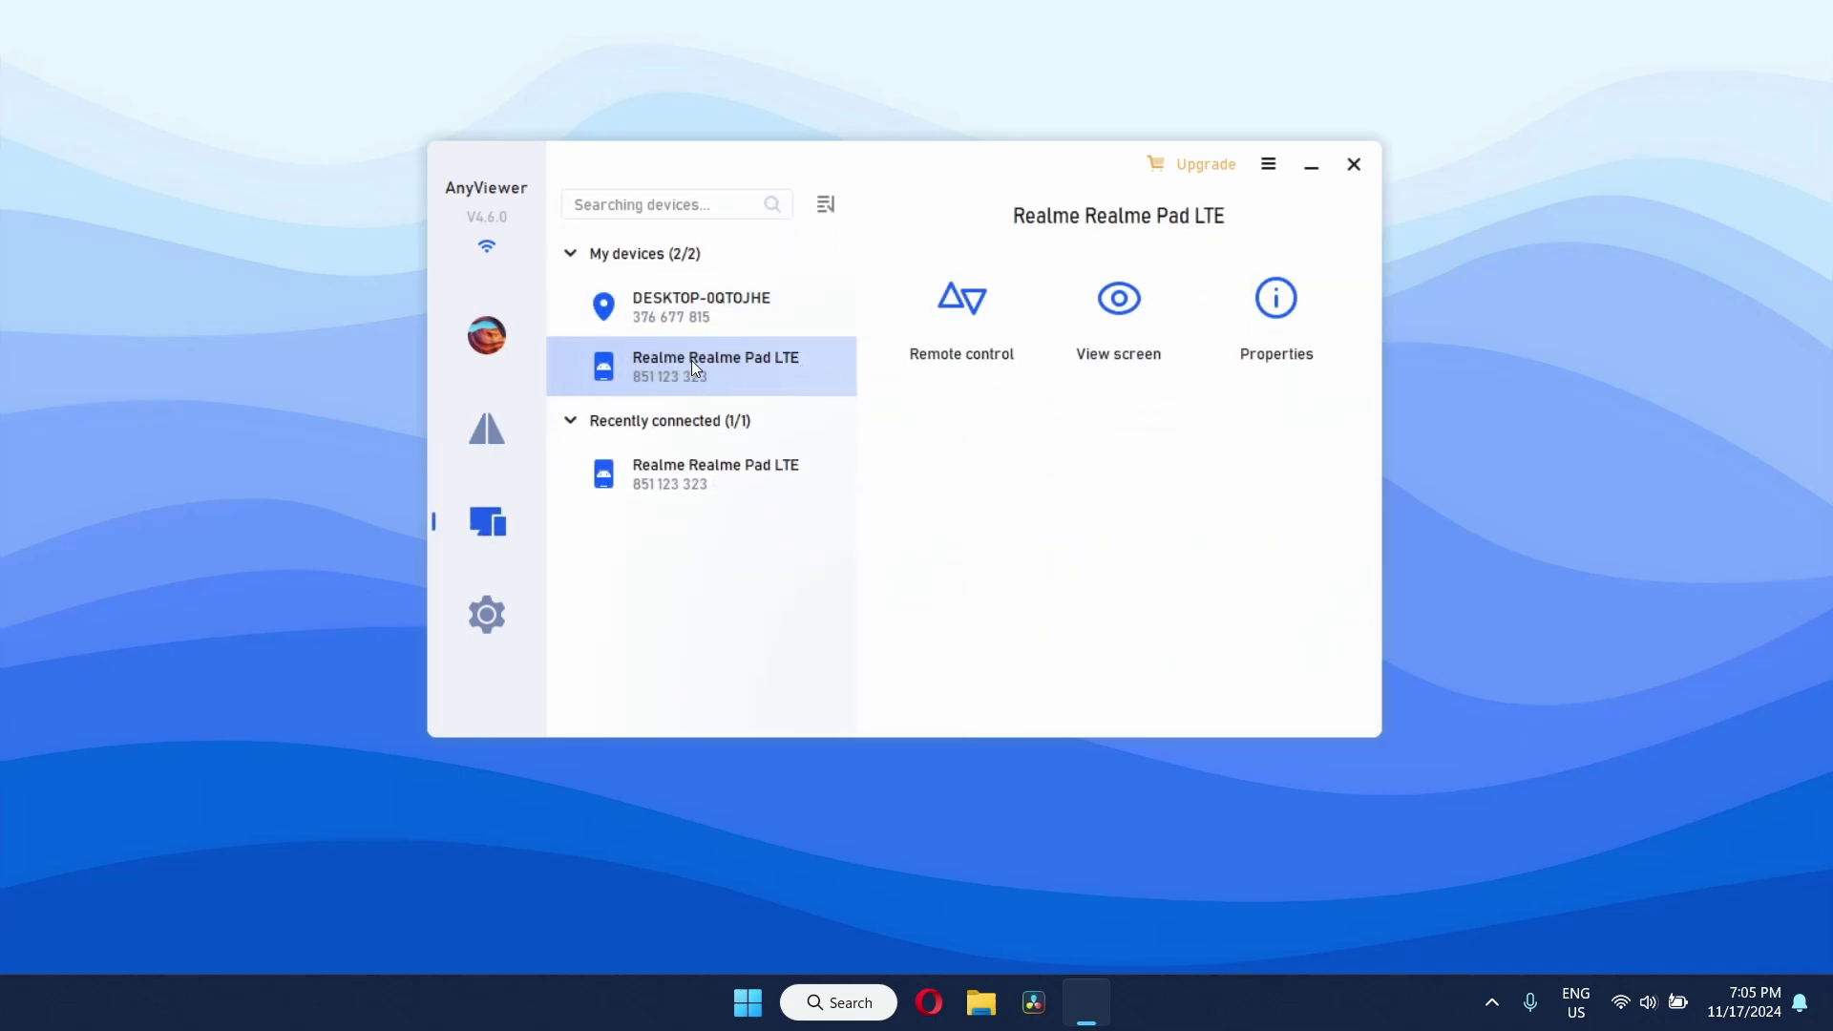
left_click(485, 429)
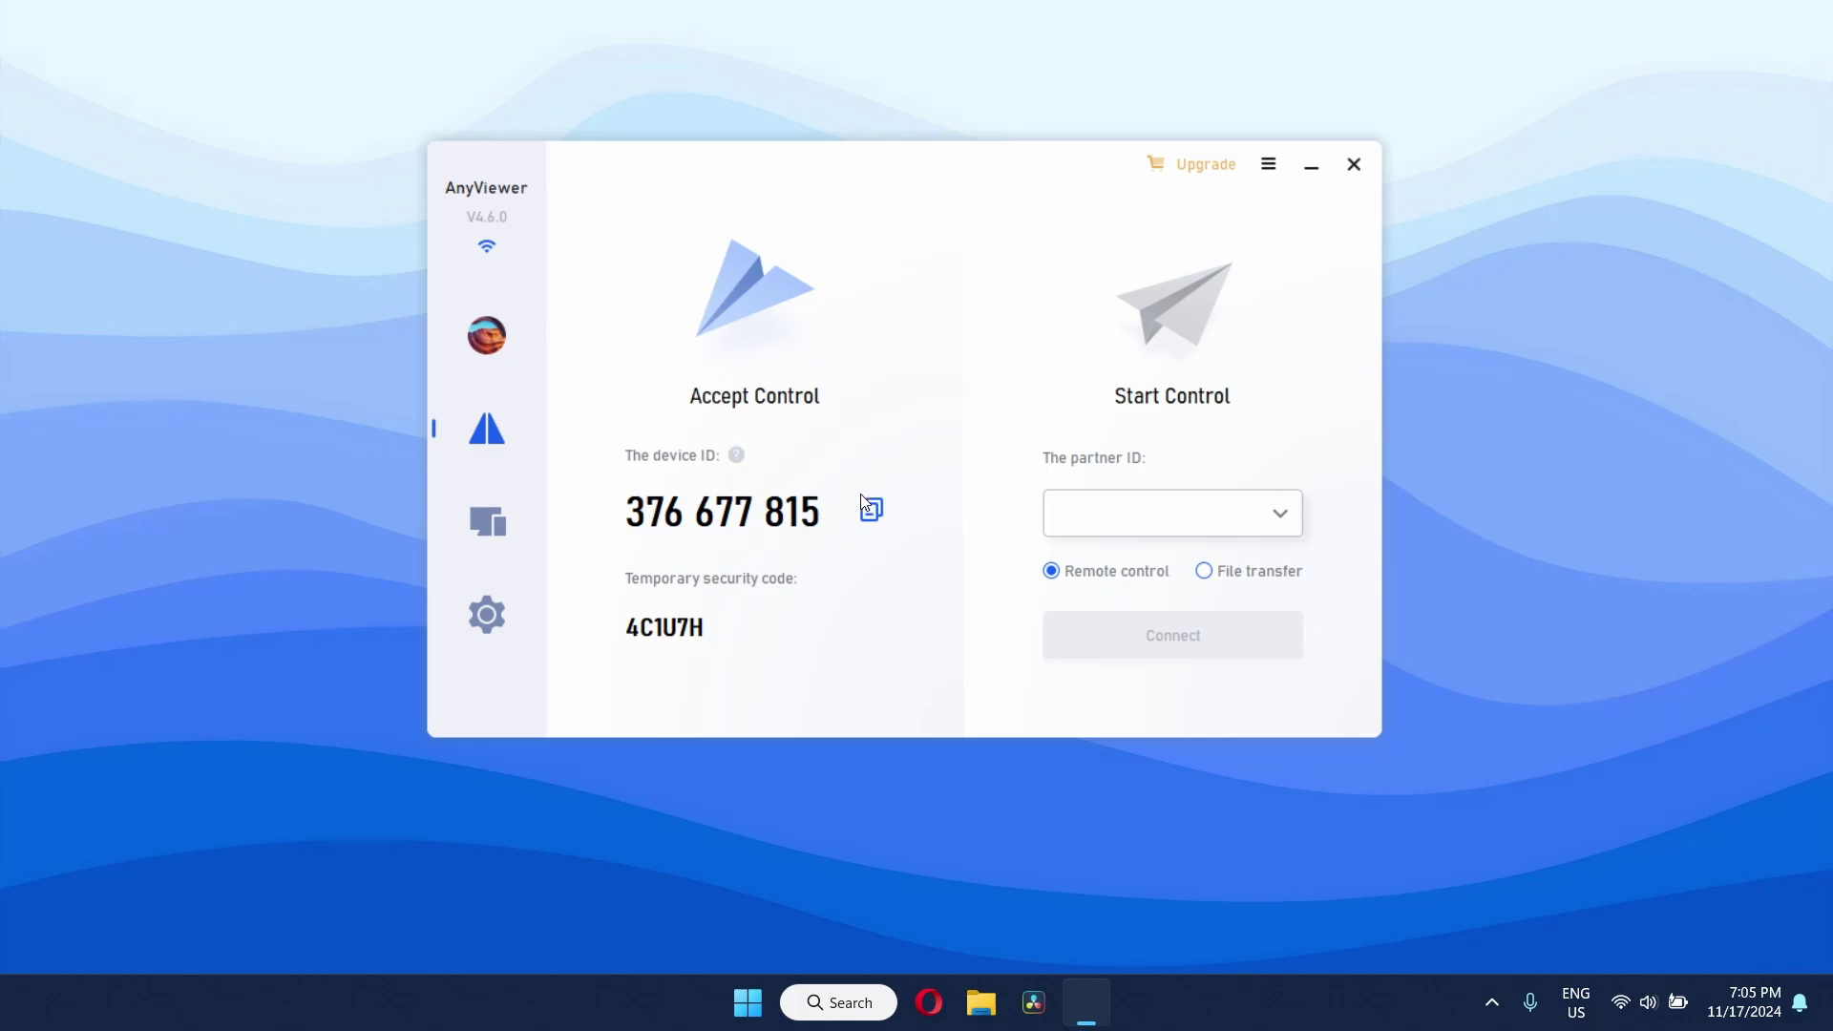
left_click(507, 502)
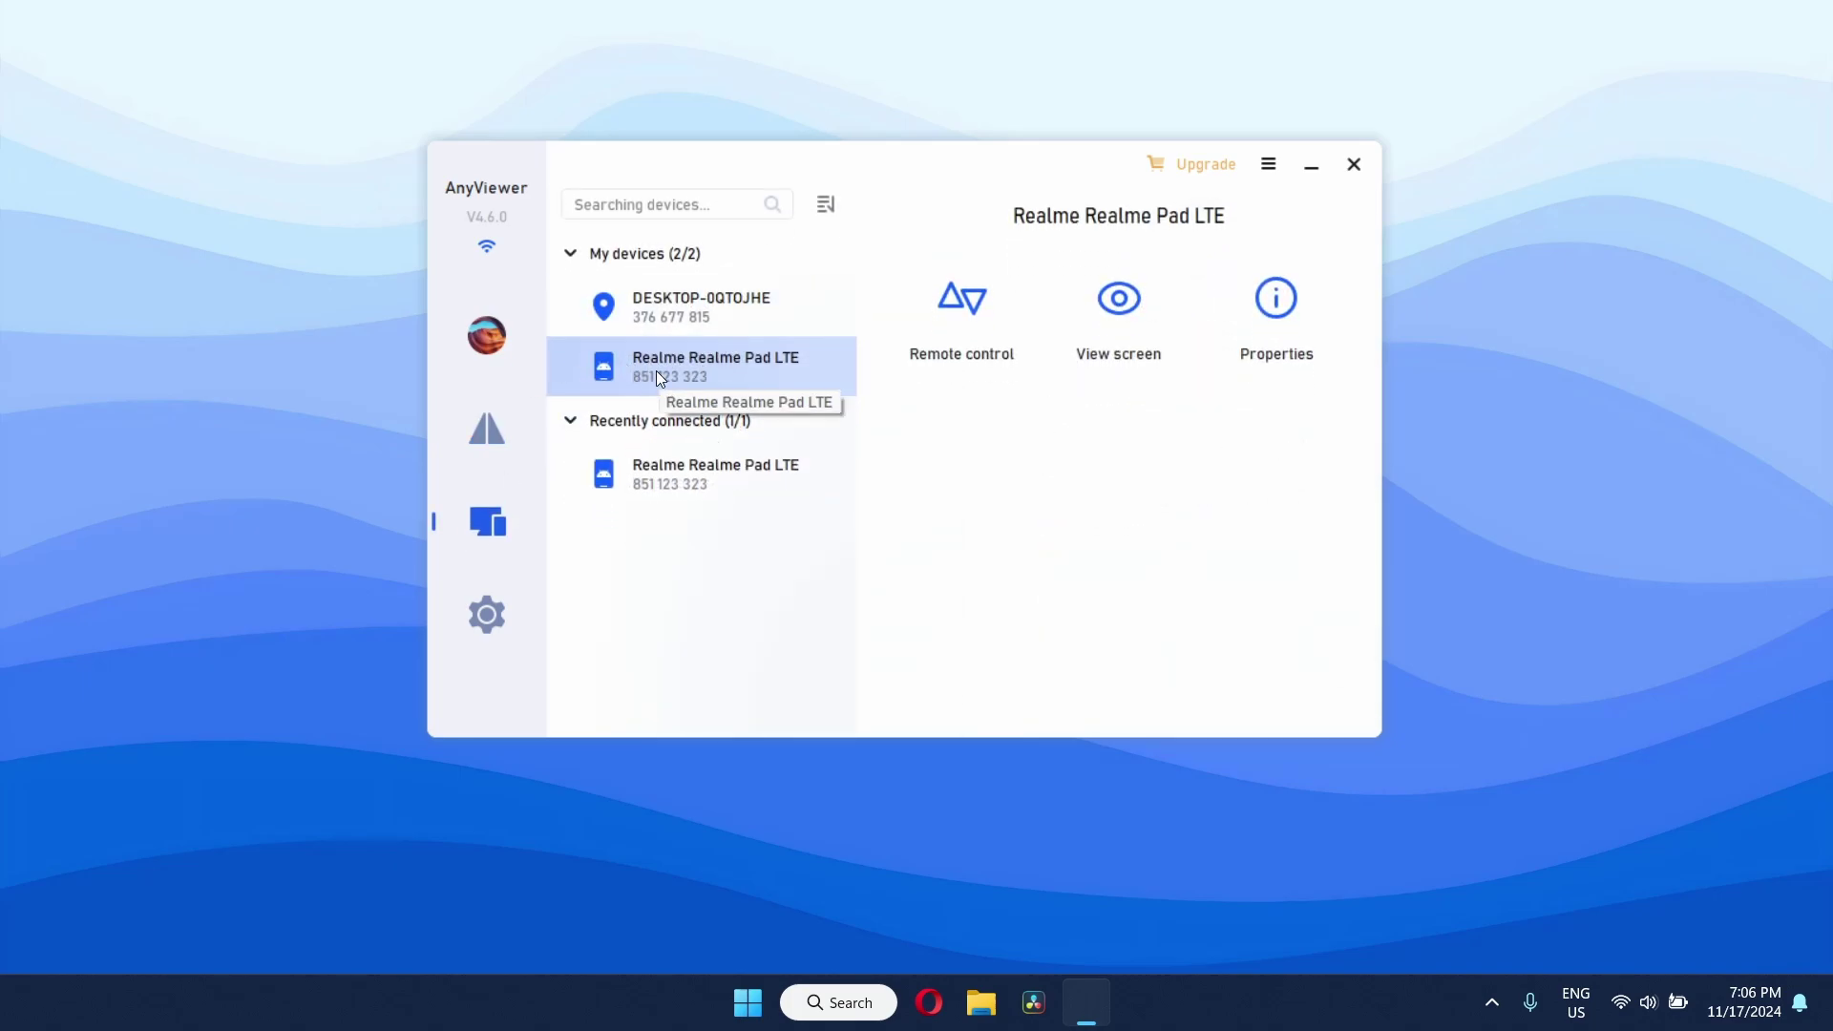
- Start a Remote control session with the Realme Realme Pad LTE from the device list
left_click(971, 293)
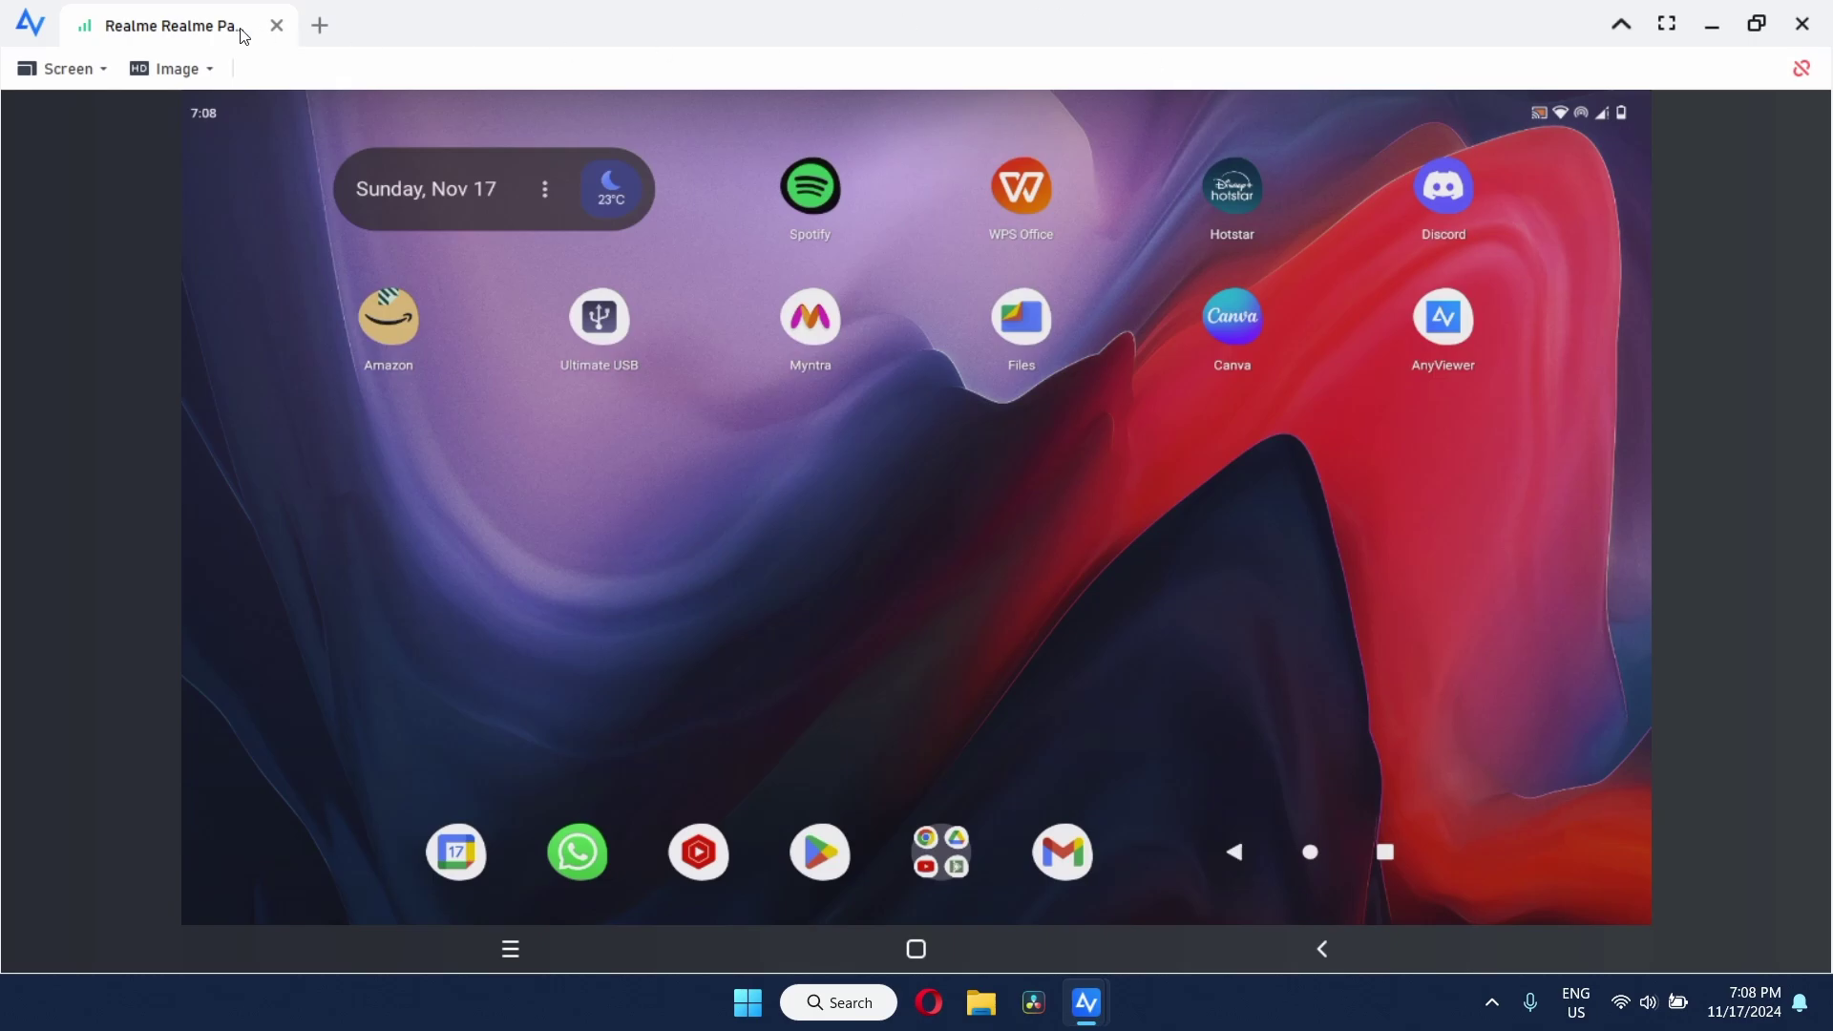
left_click(166, 69)
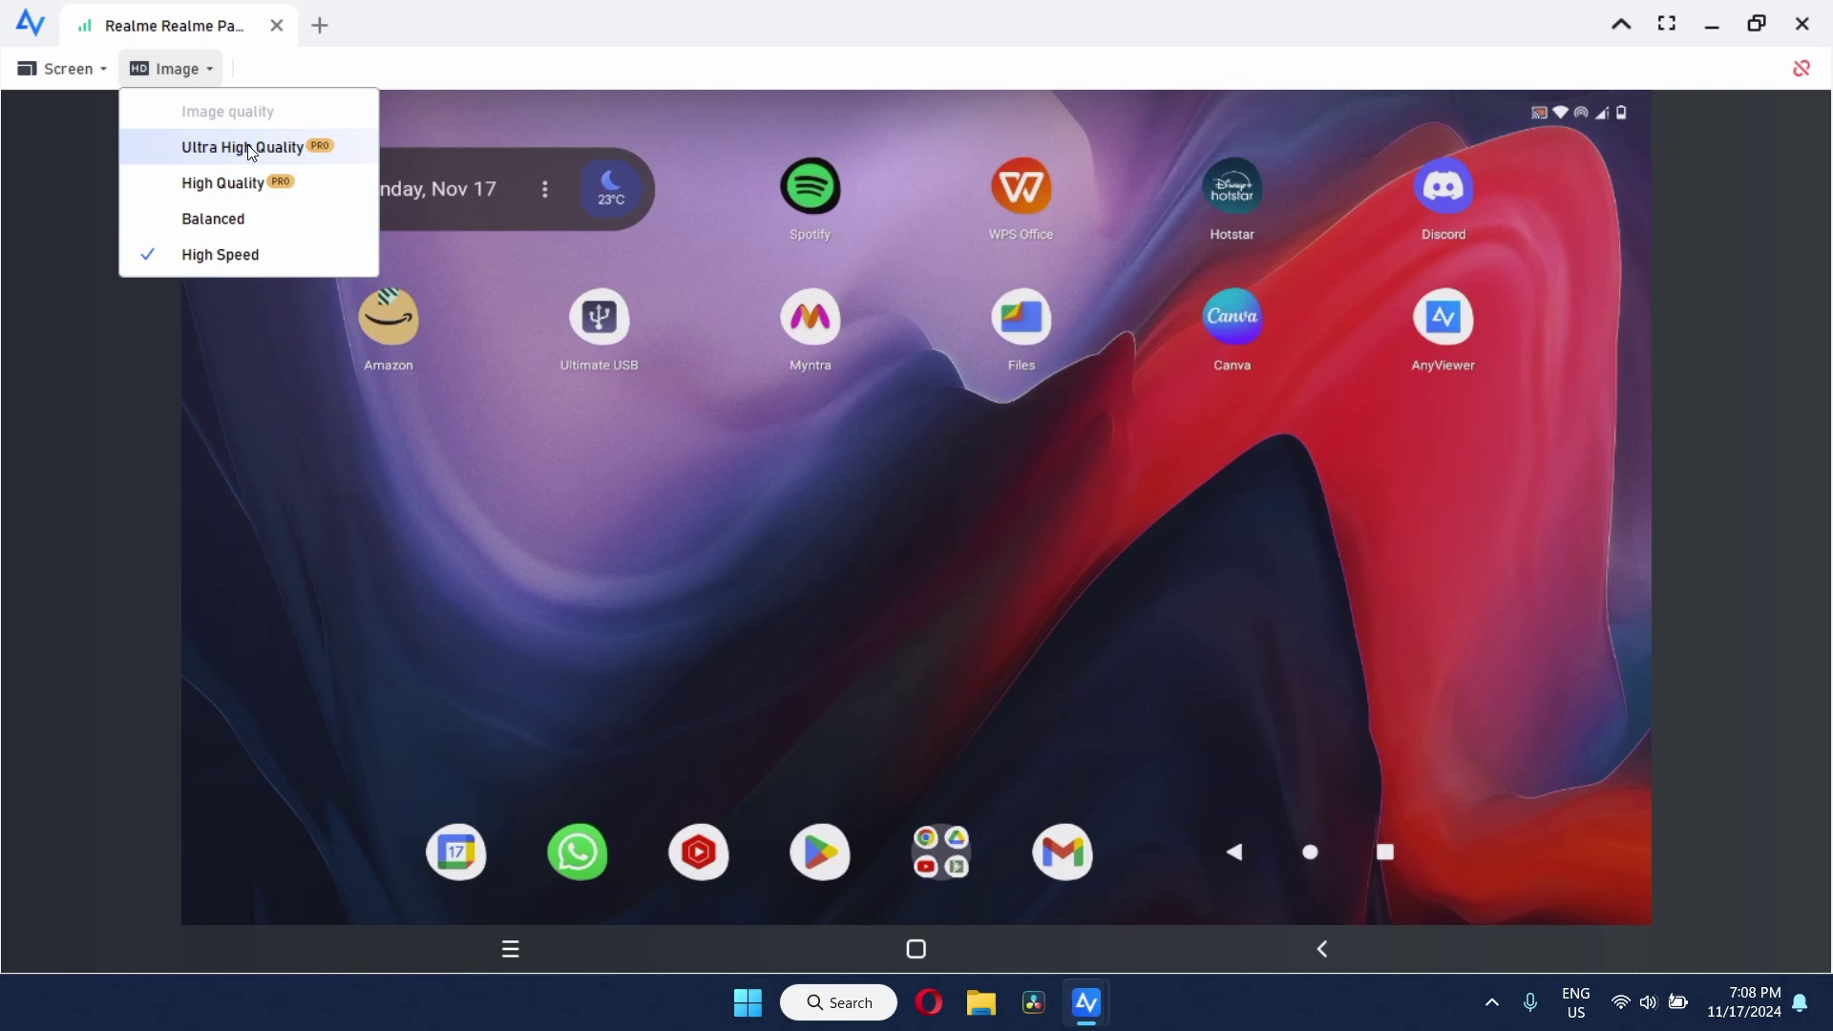
left_click(164, 44)
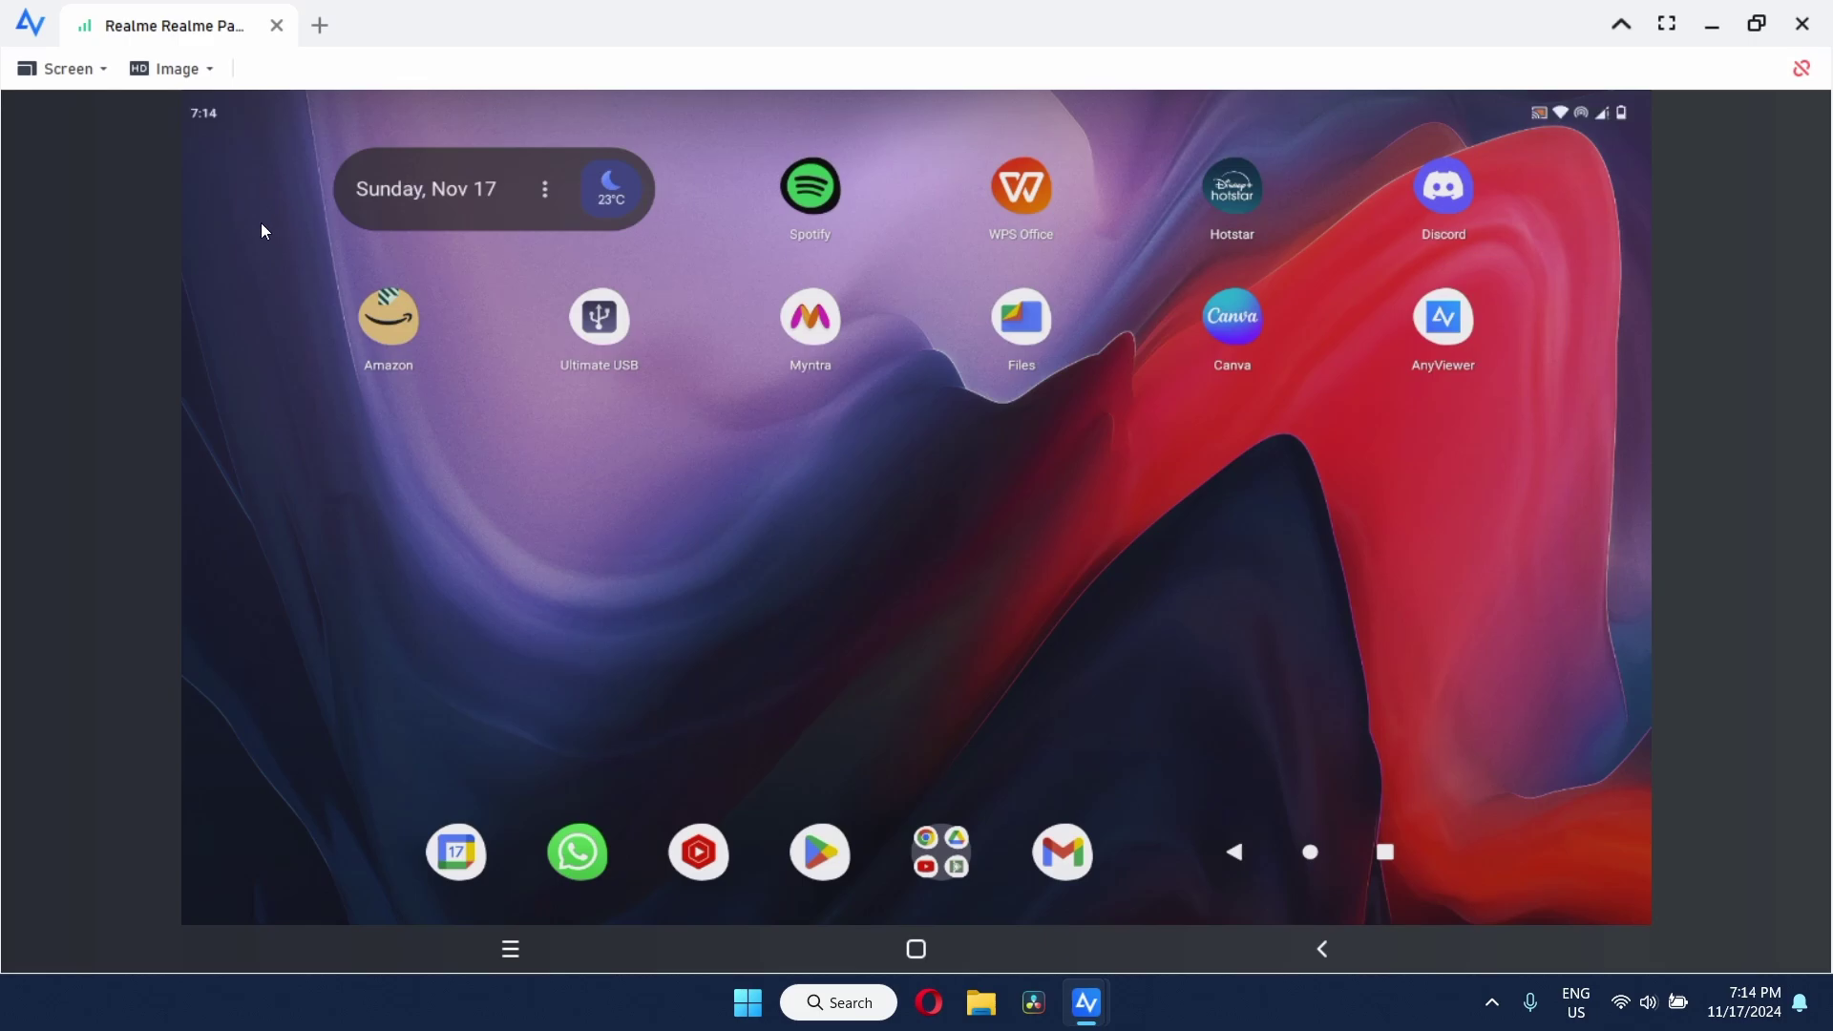
- Minimize the tablet session and select the 43.0 MB AnyViewer file in File Explorer's Music folder
left_click(1712, 26)
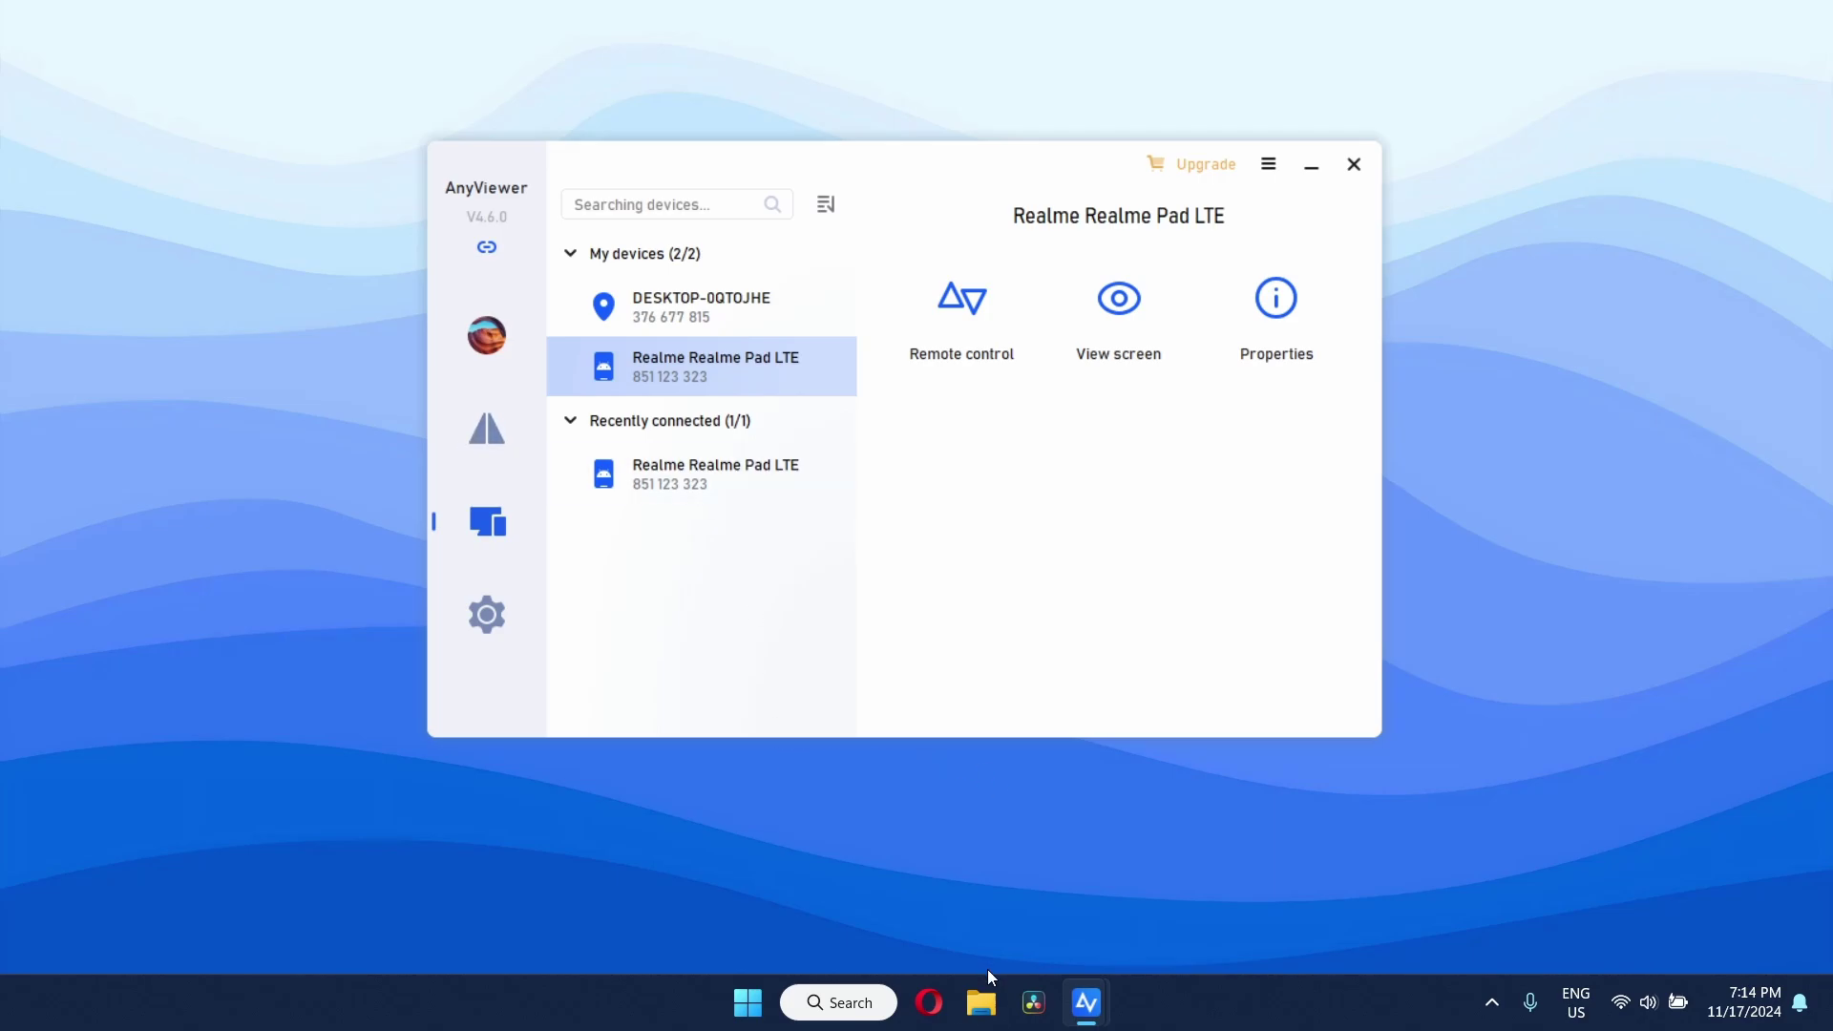
left_click(980, 1003)
left_click_drag(568, 551, 626, 620)
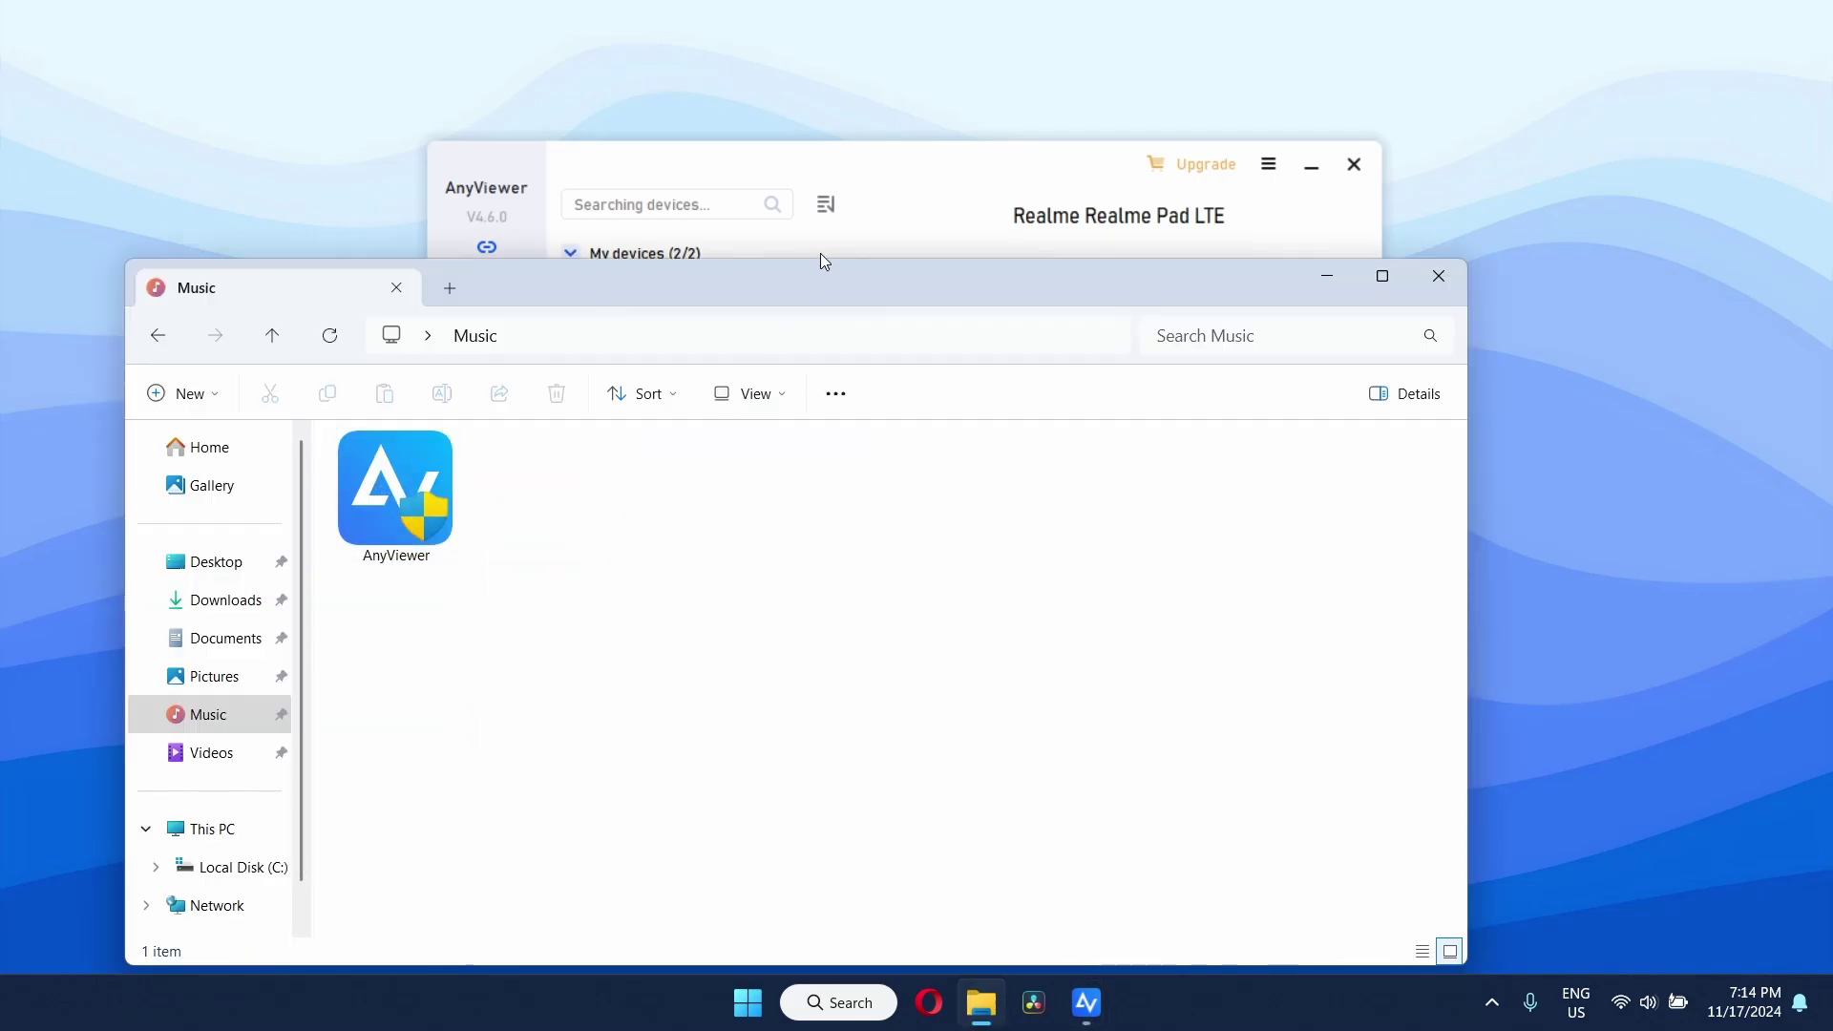
left_click_drag(811, 275, 896, 145)
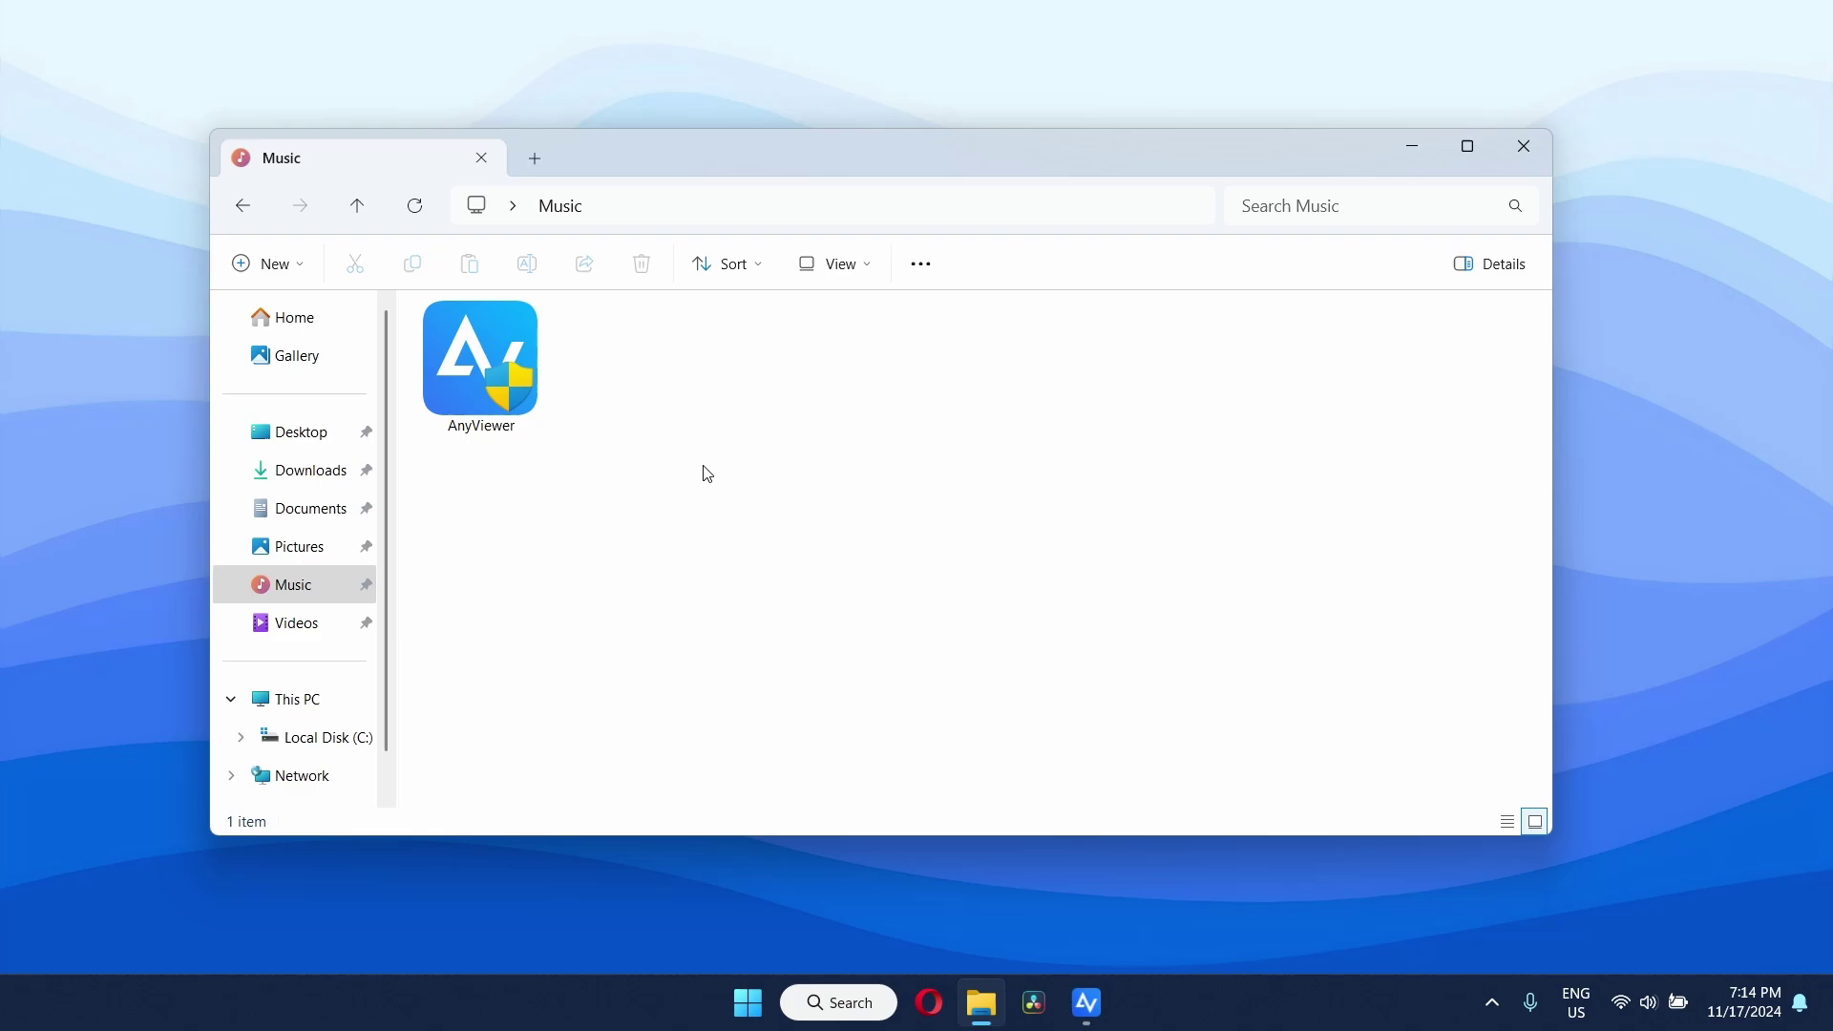
left_click_drag(512, 342, 566, 458)
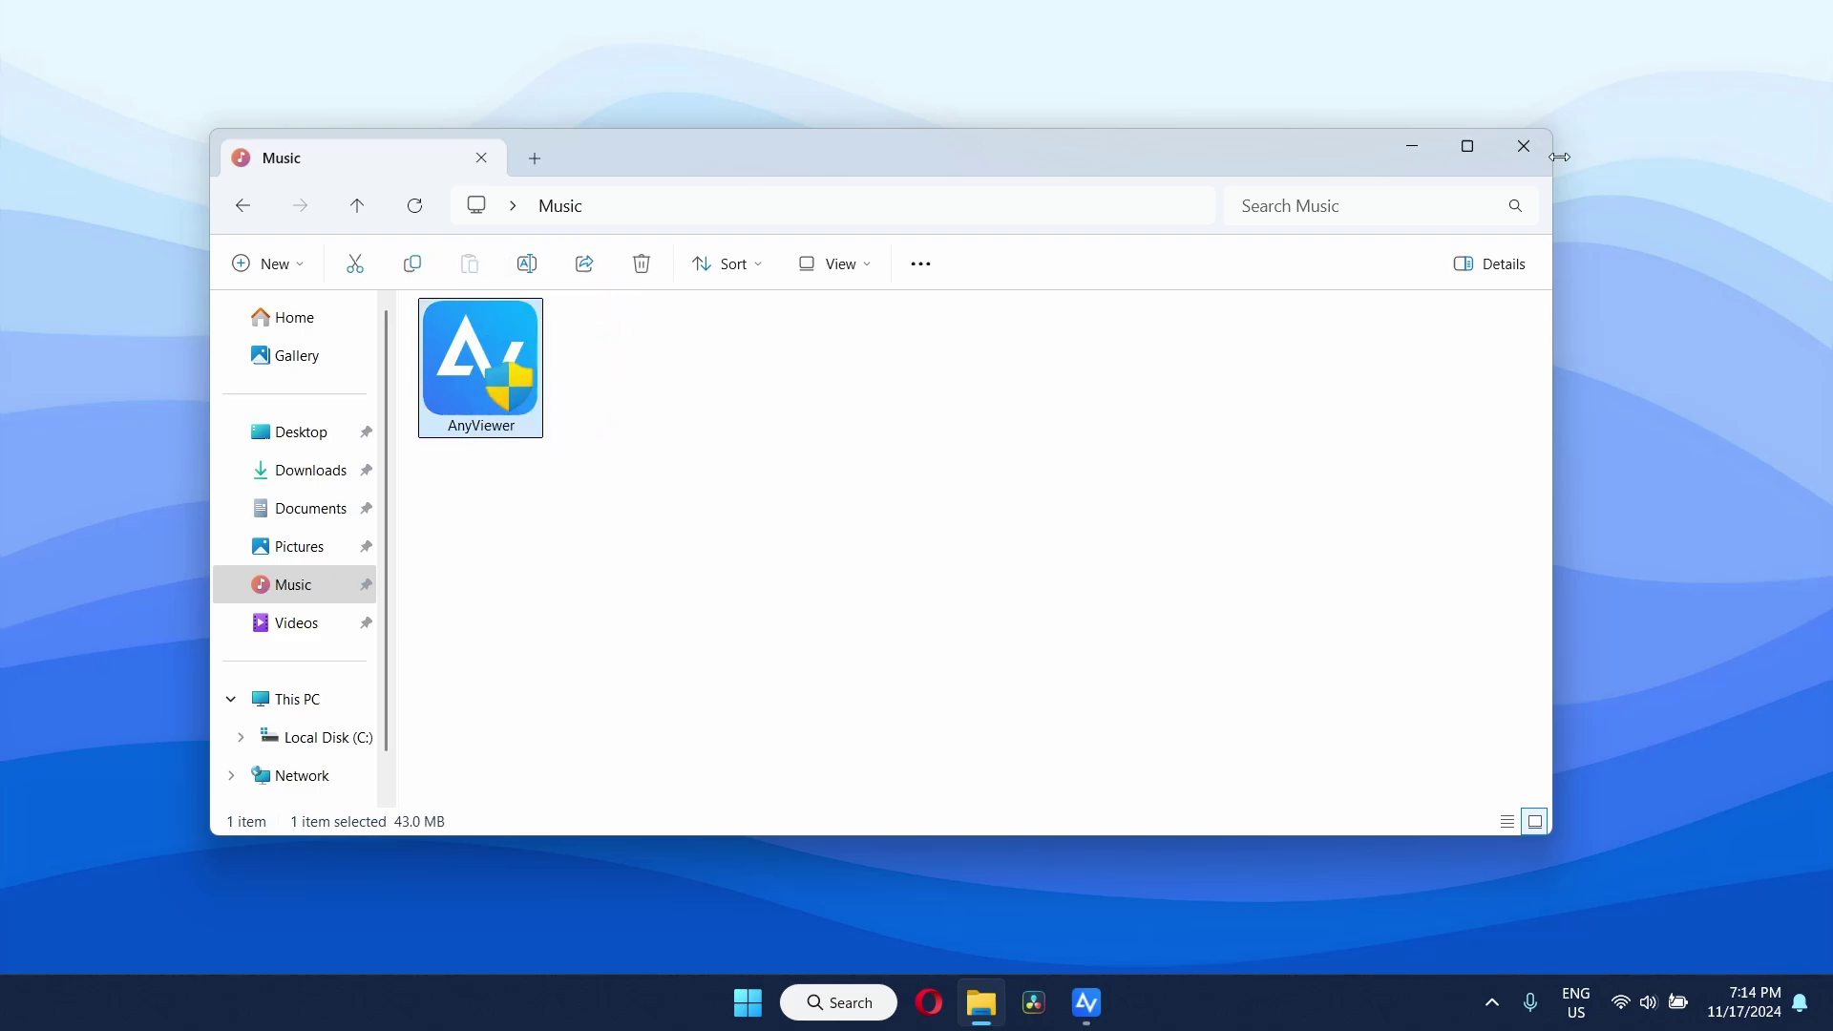
- Close the Music folder and use Task View to return to the Realme Pad LTE session window
left_click(1526, 146)
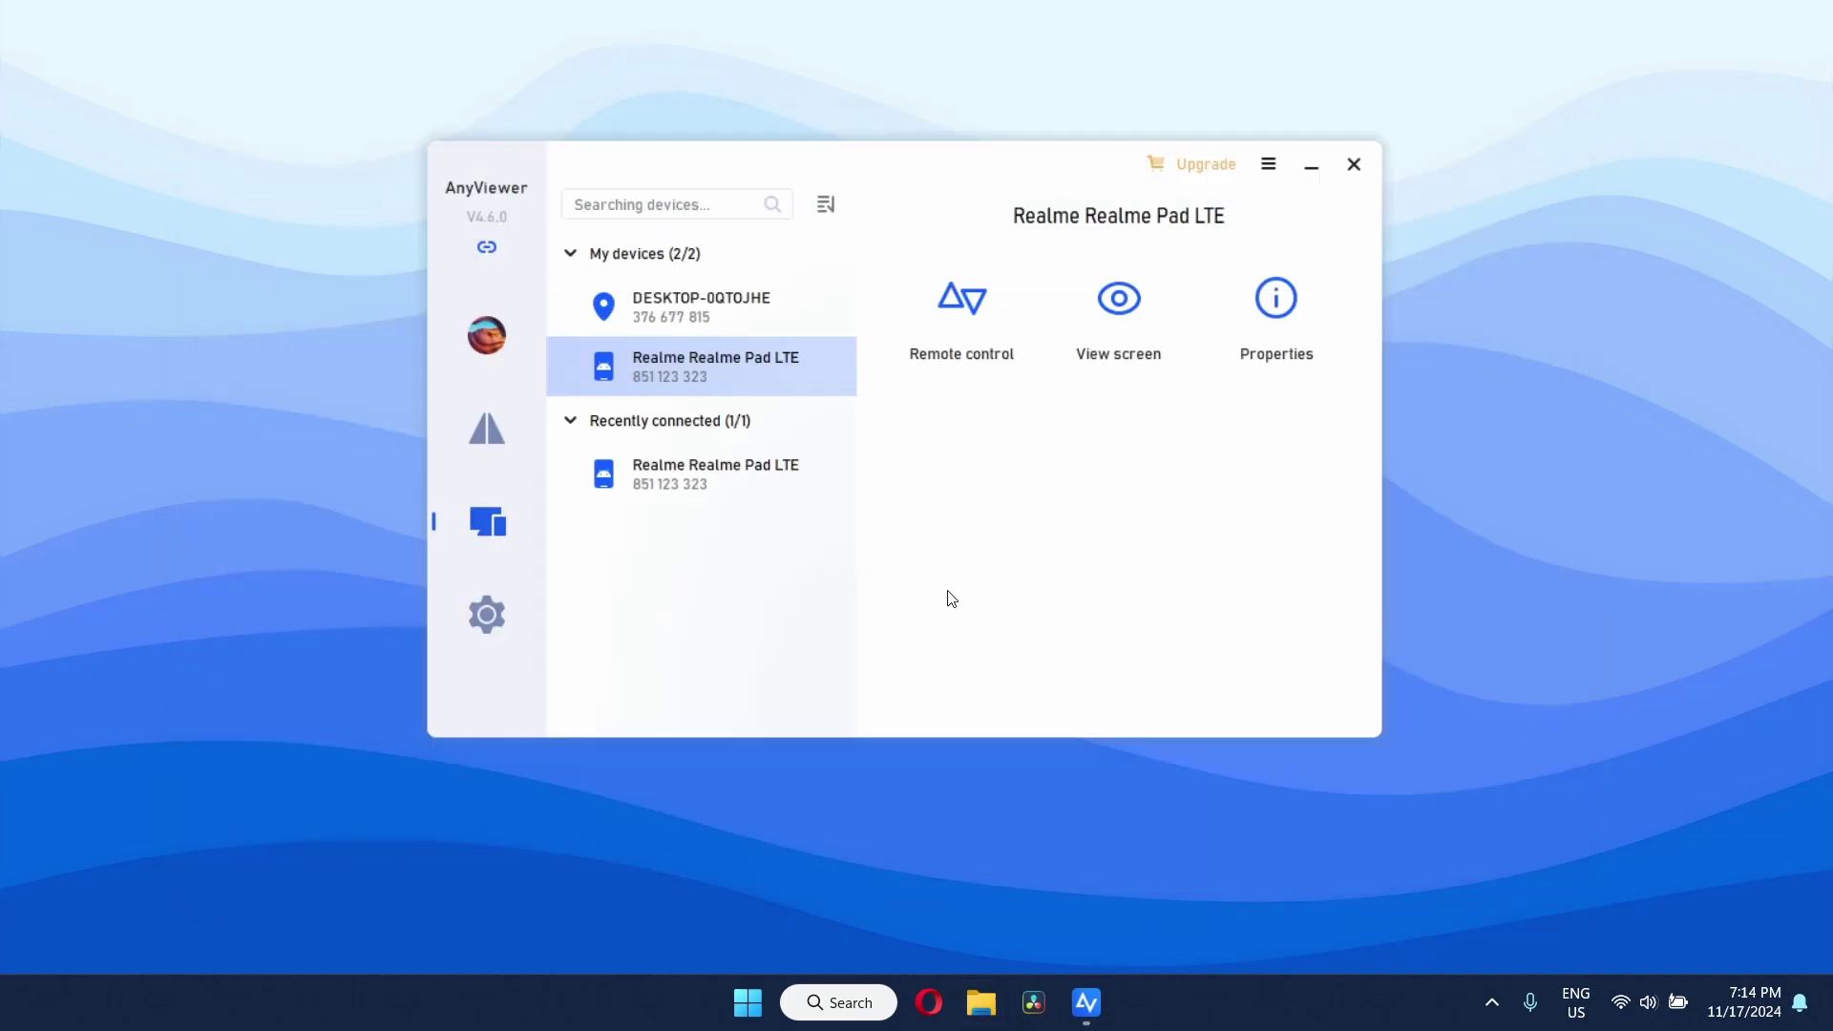
key("super+Tab")
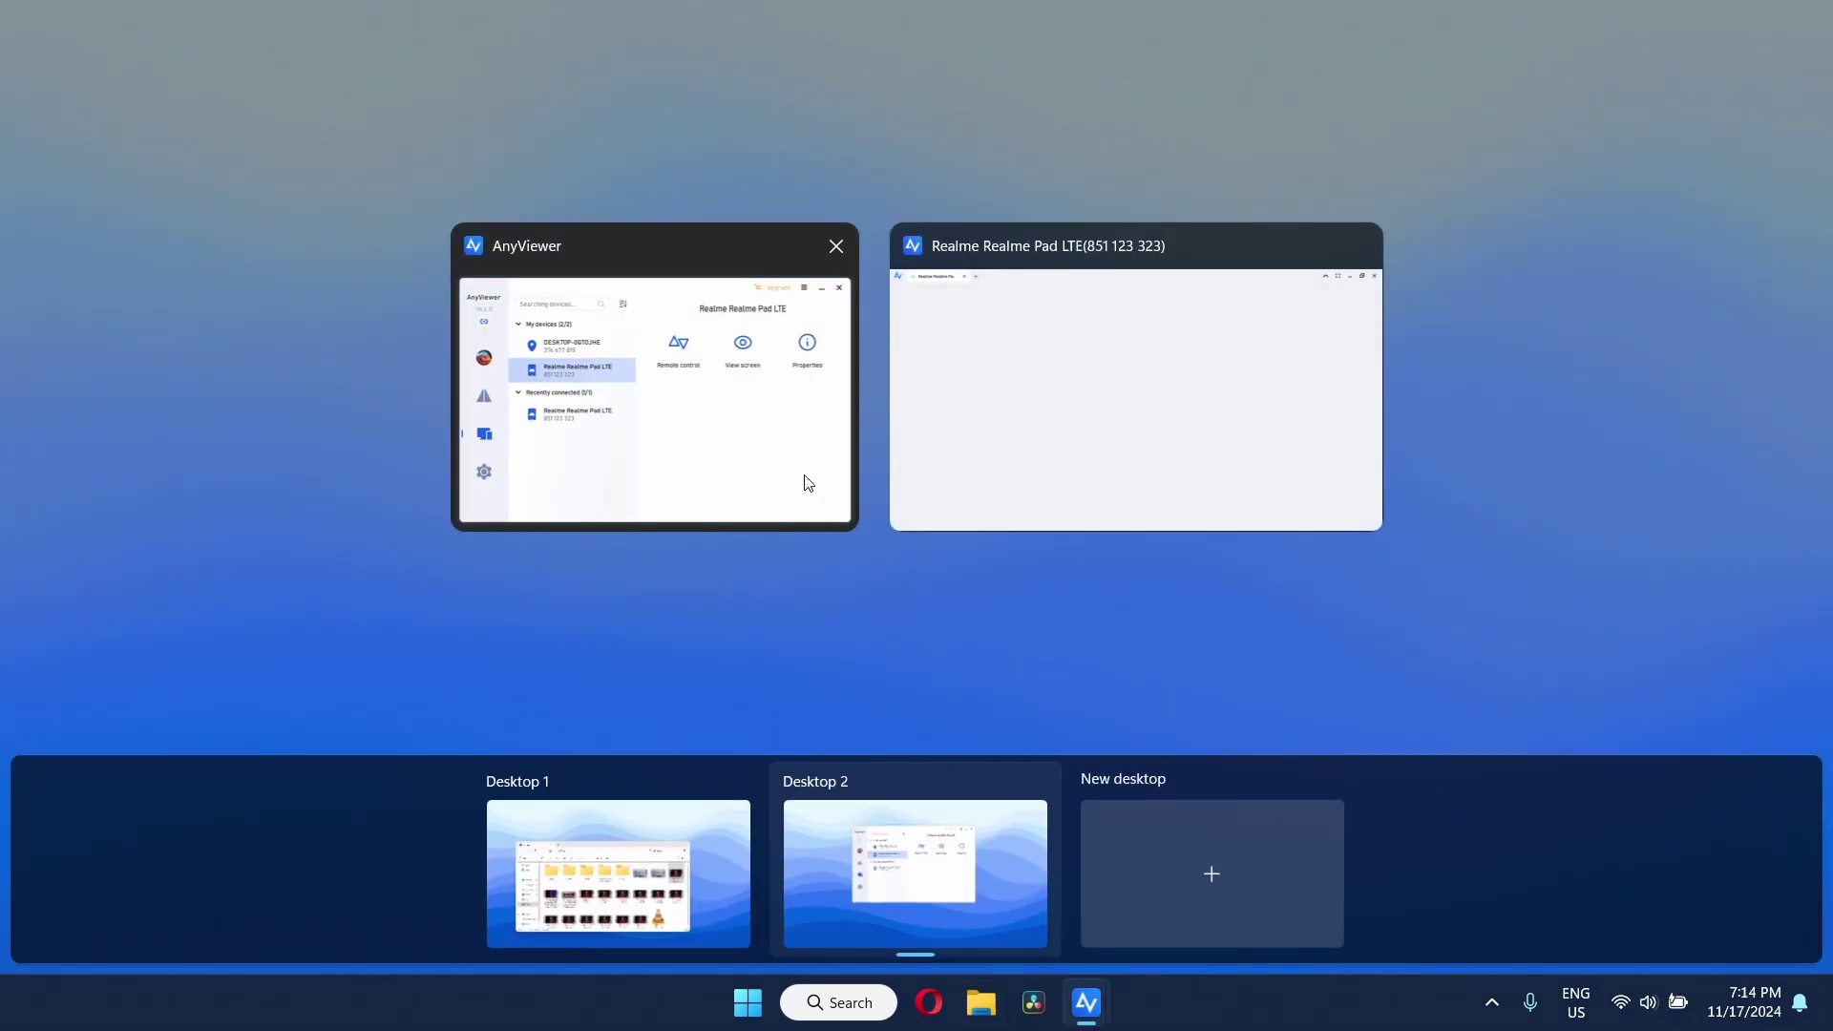
left_click(802, 483)
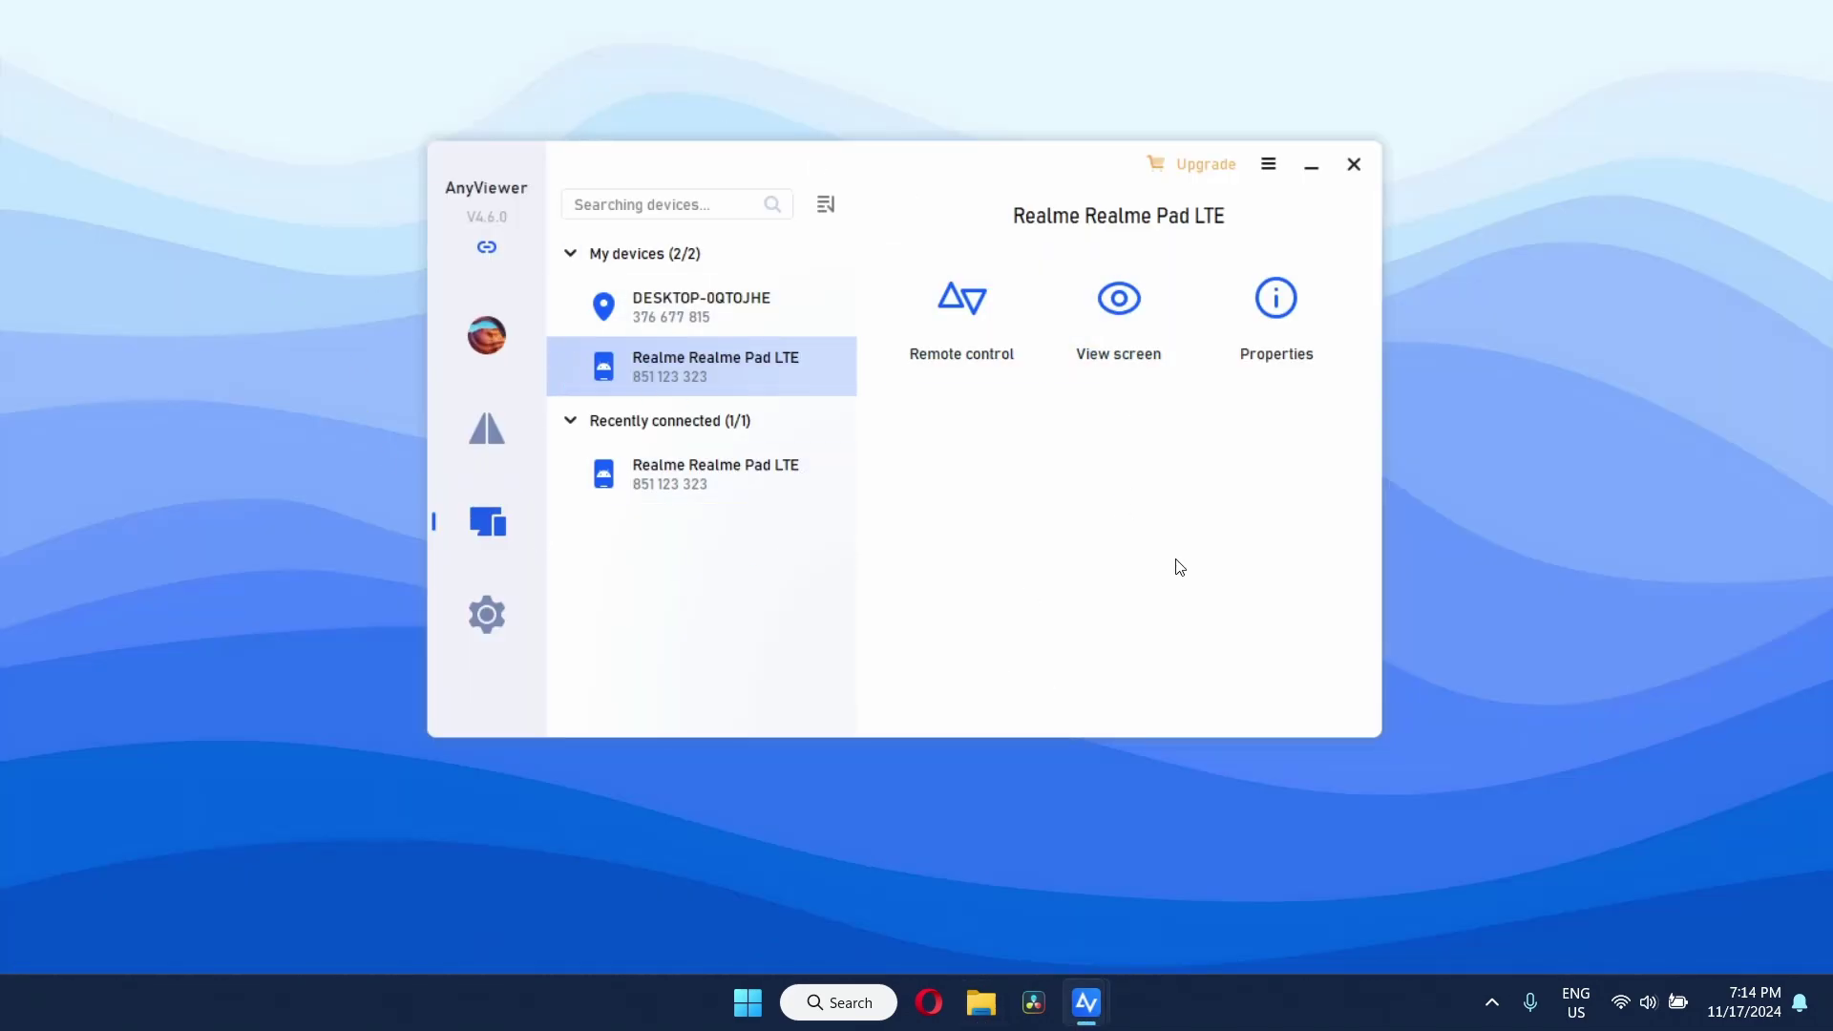
key("super+Tab")
left_click(939, 429)
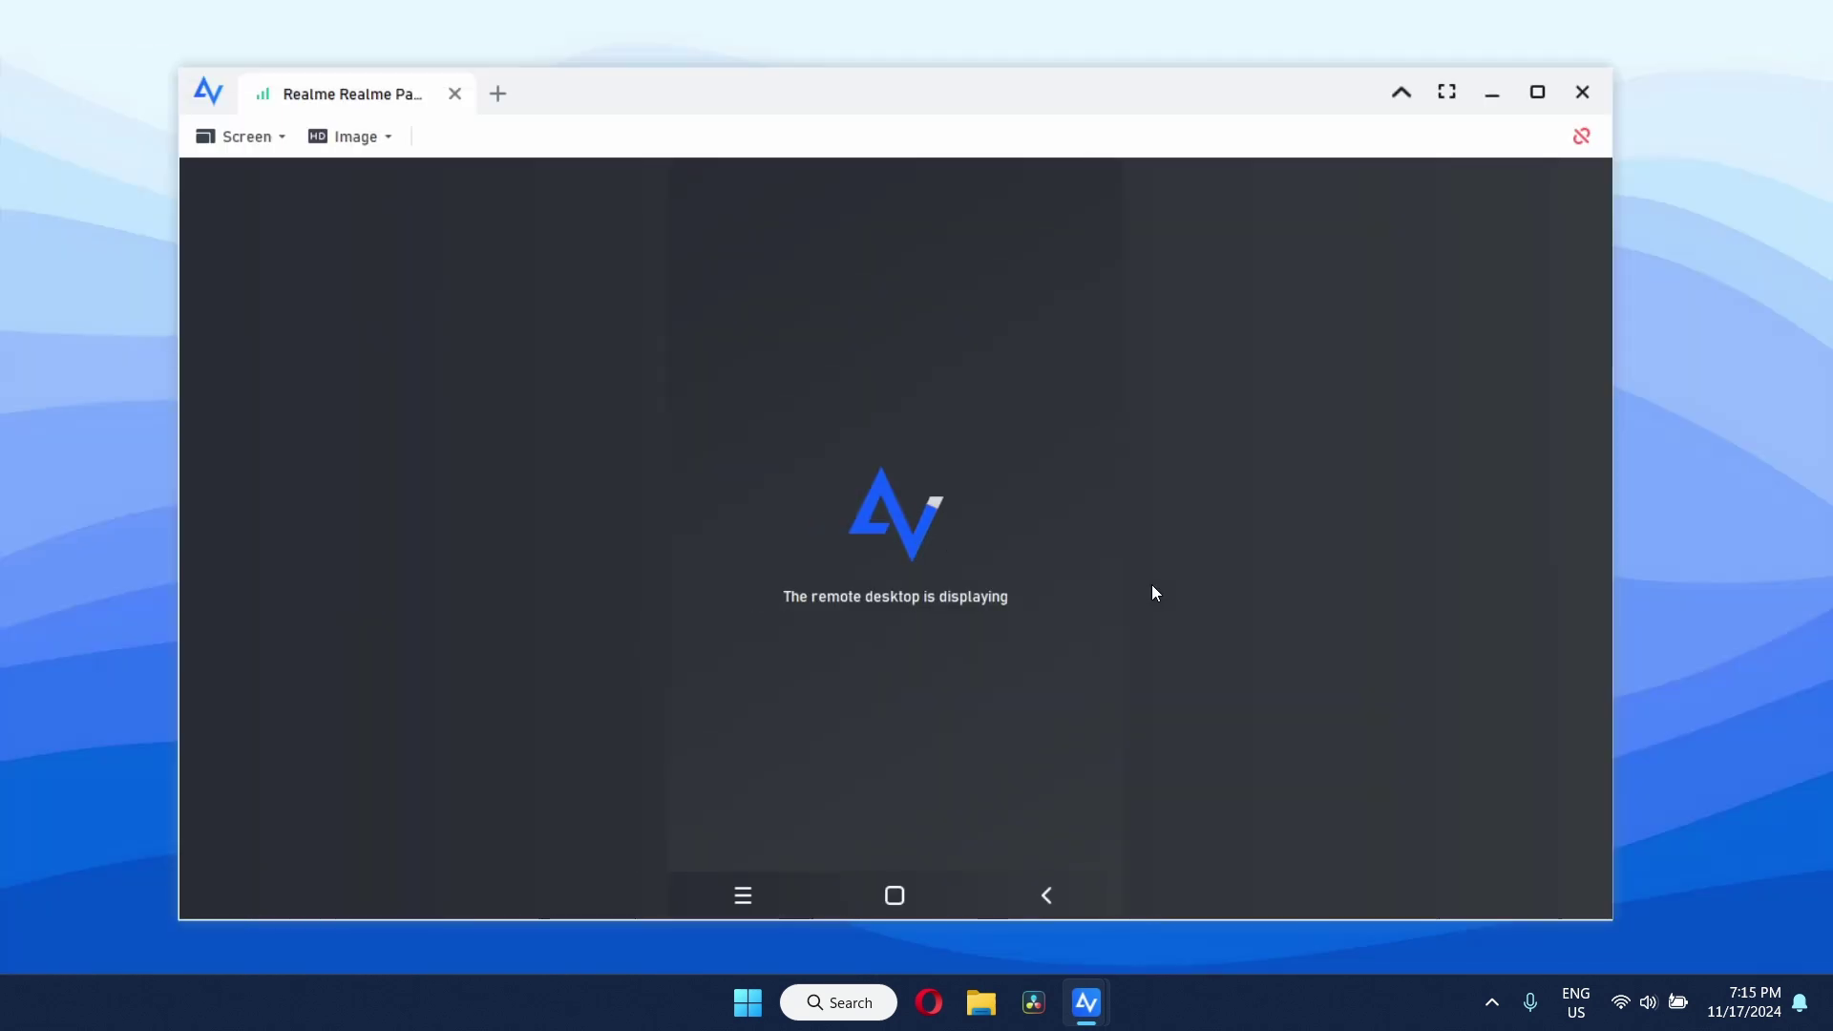
- Set the session screen to Original ratio and keep High Speed image quality
left_click(246, 138)
left_click(289, 251)
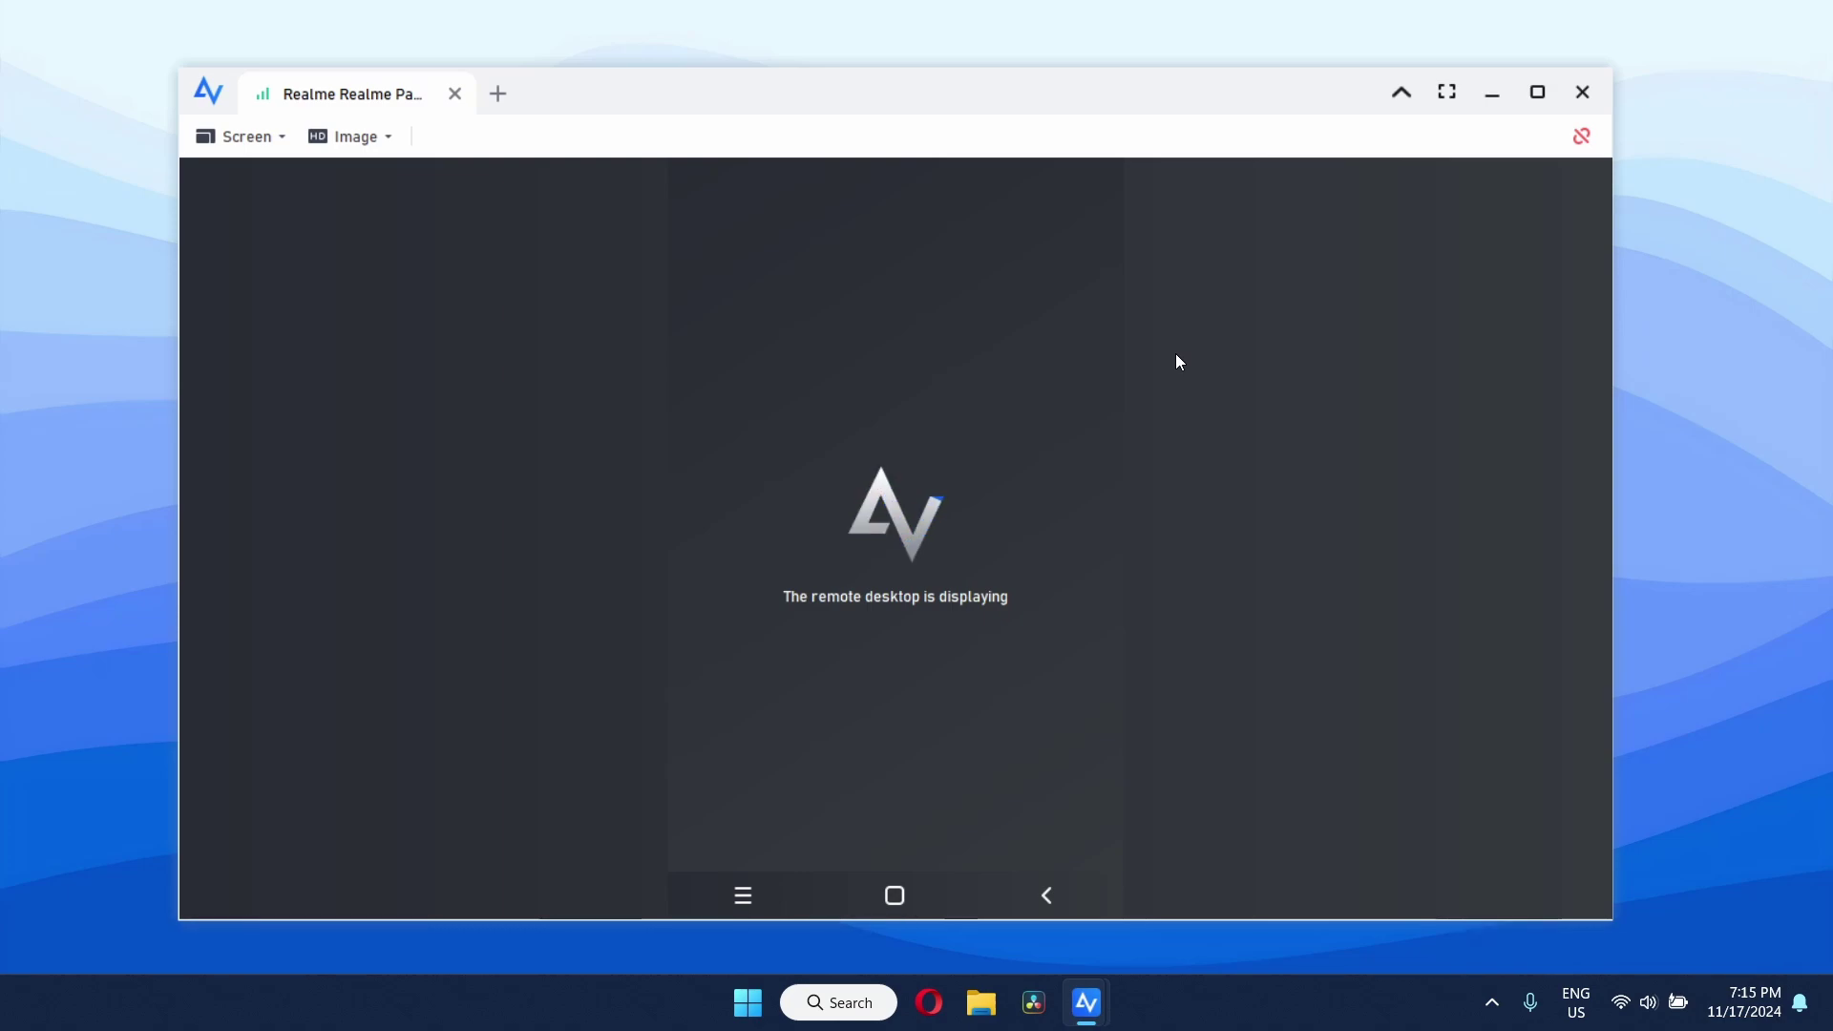
left_click(349, 136)
left_click(657, 617)
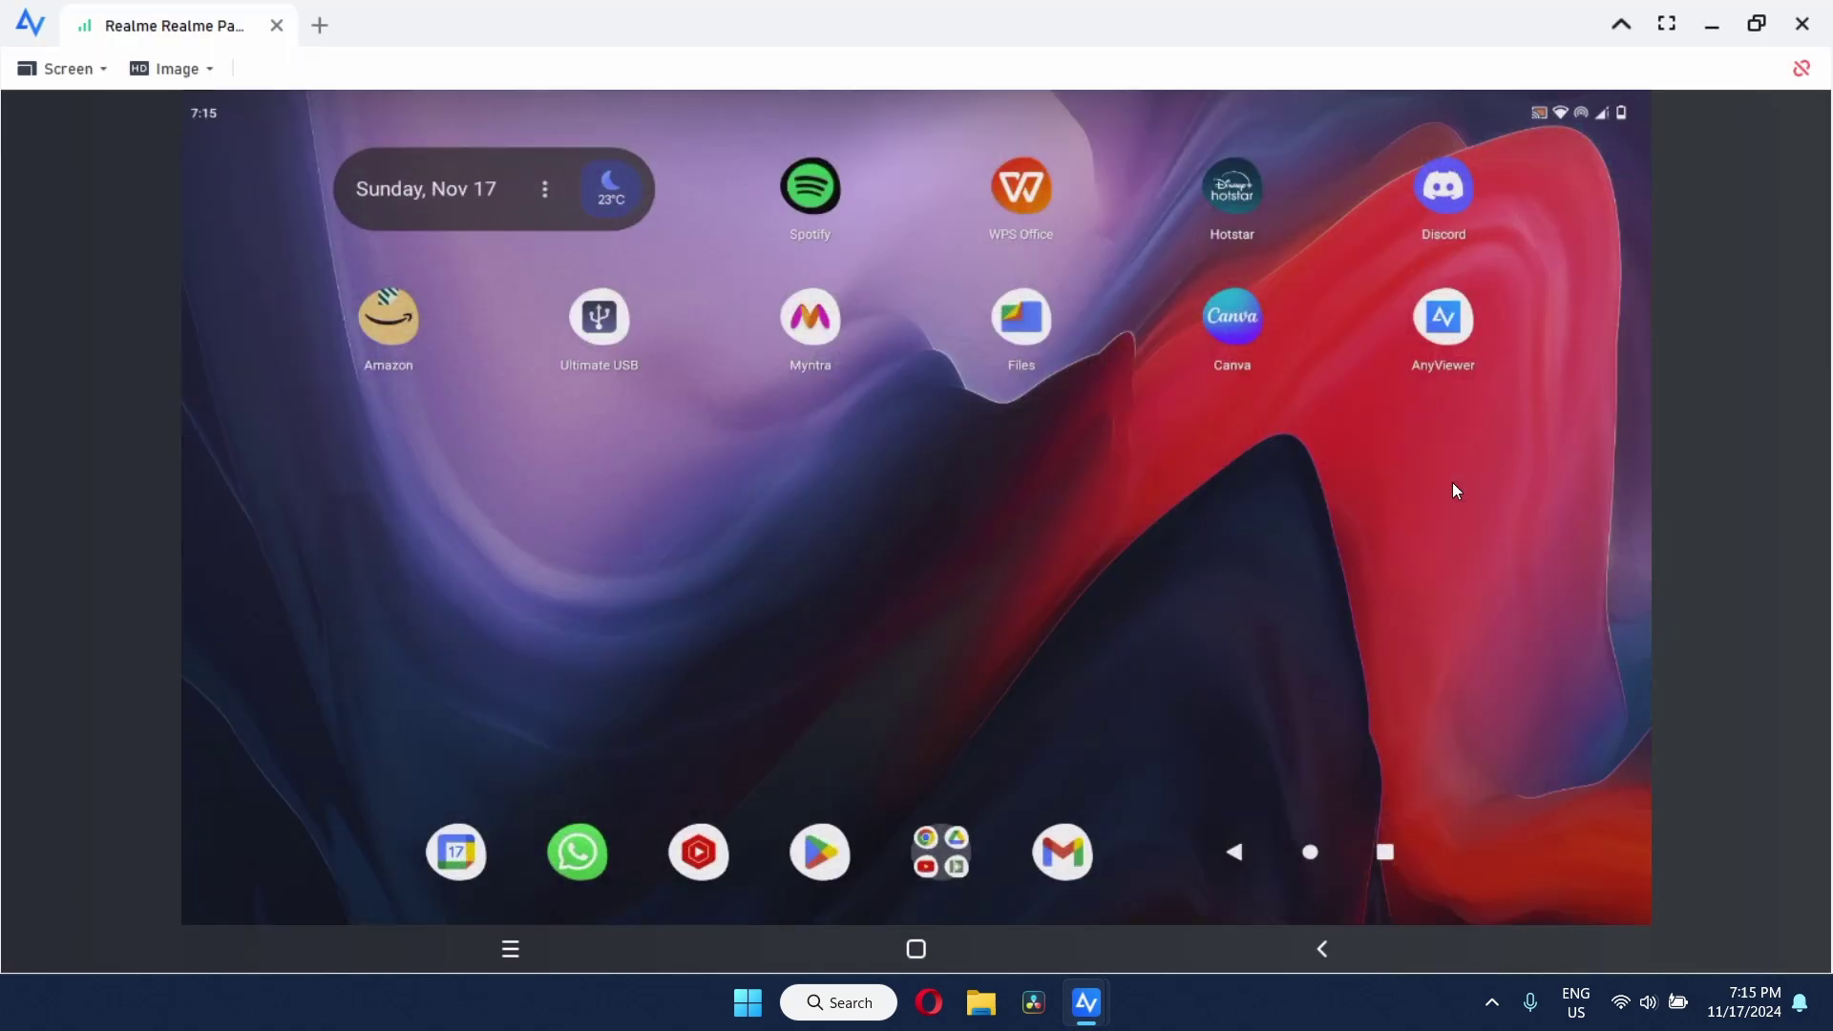
- Change the tablet stream's image quality to Balanced
left_click(186, 67)
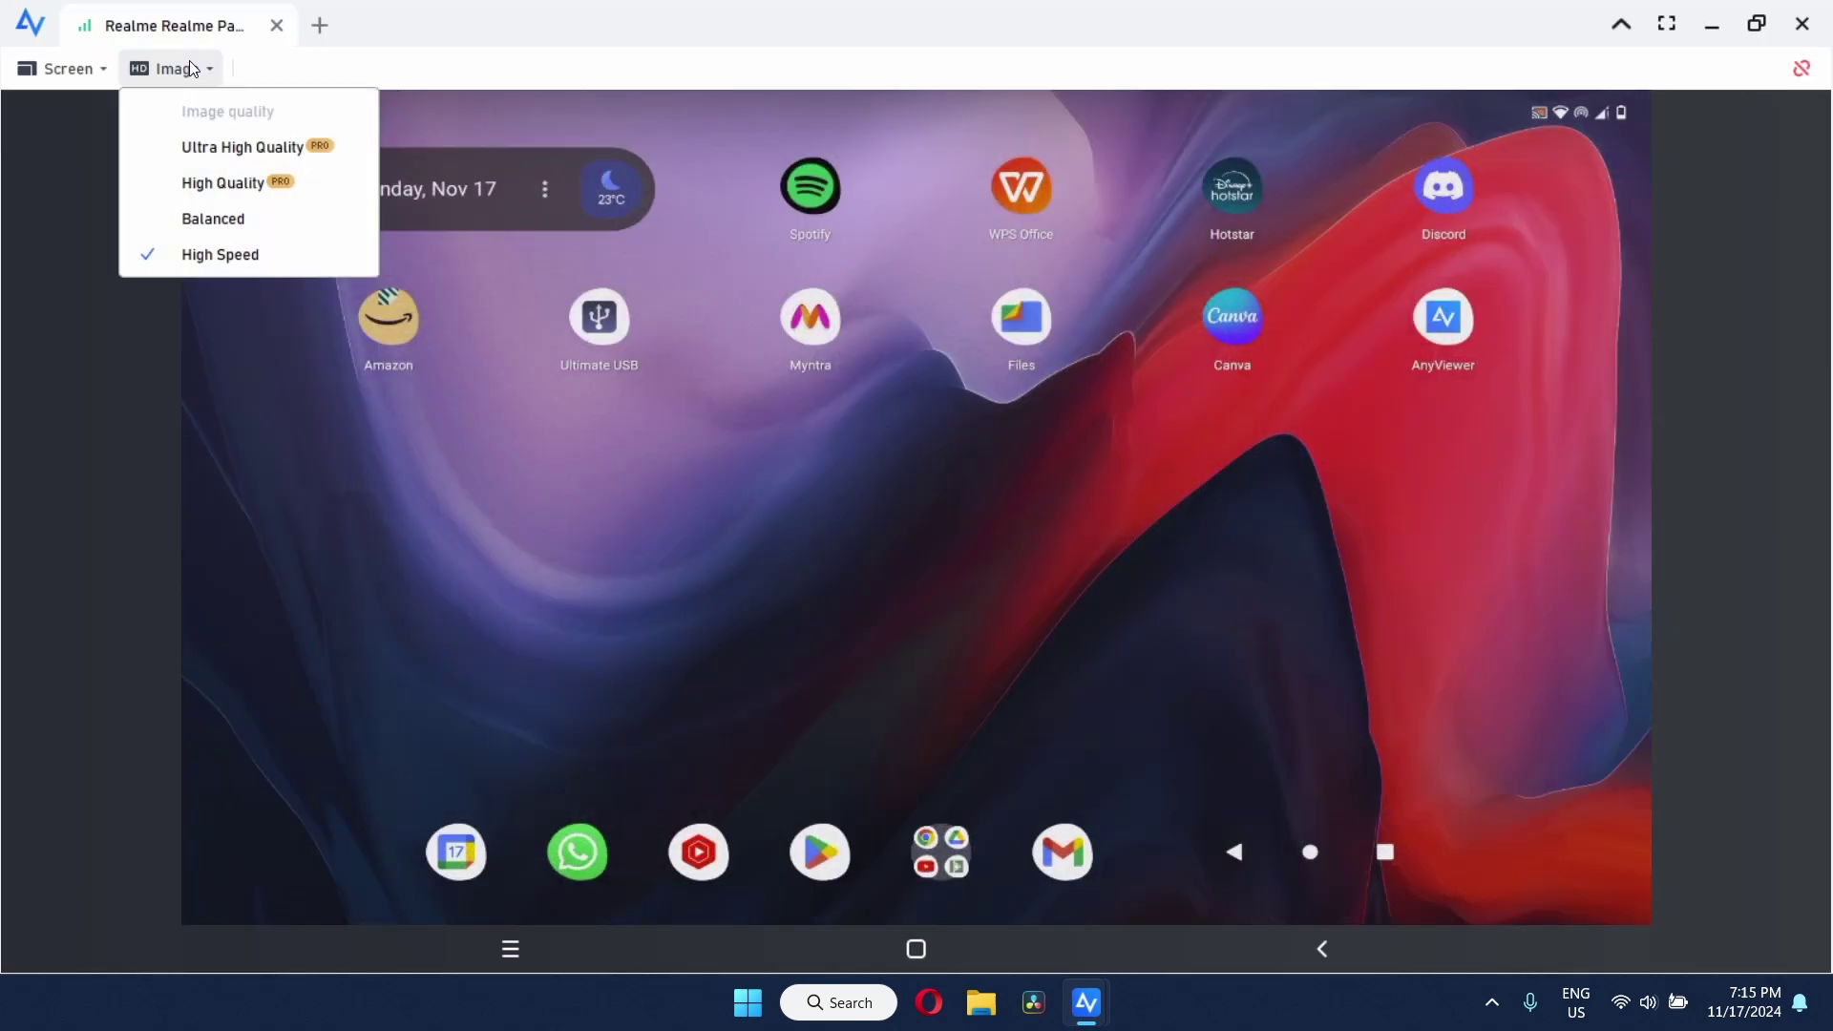
left_click(214, 216)
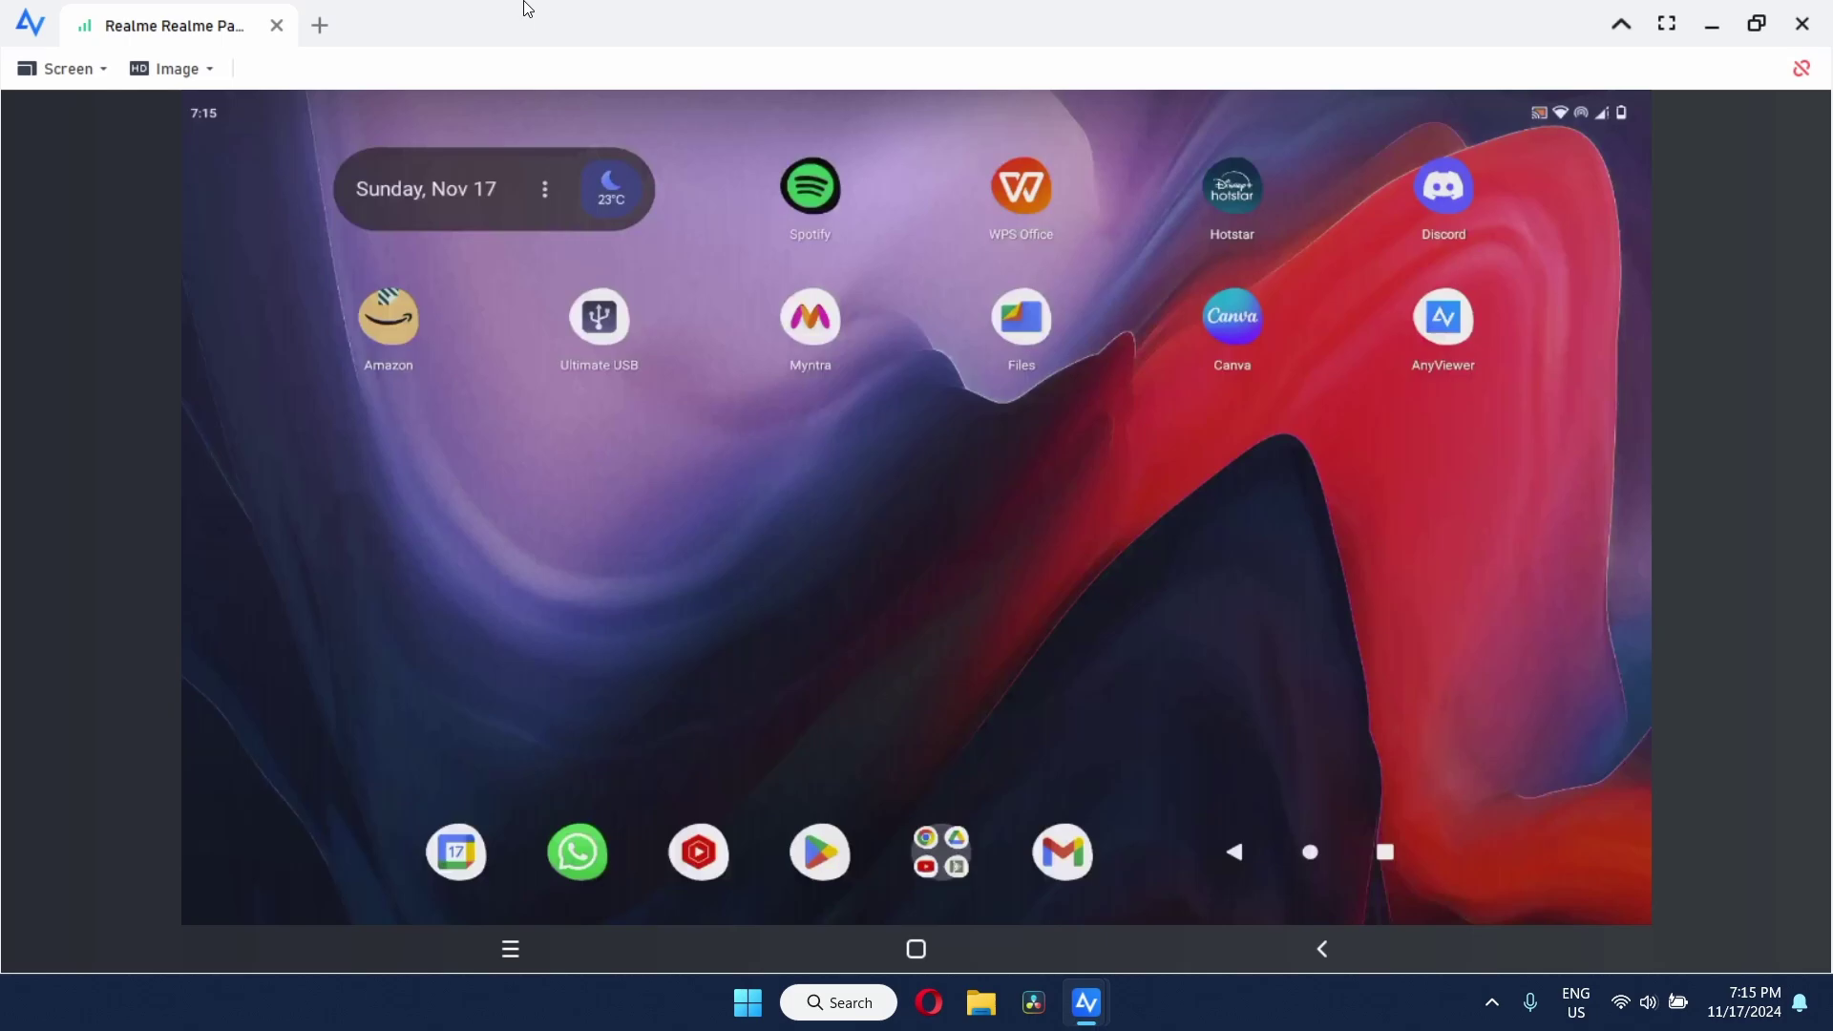